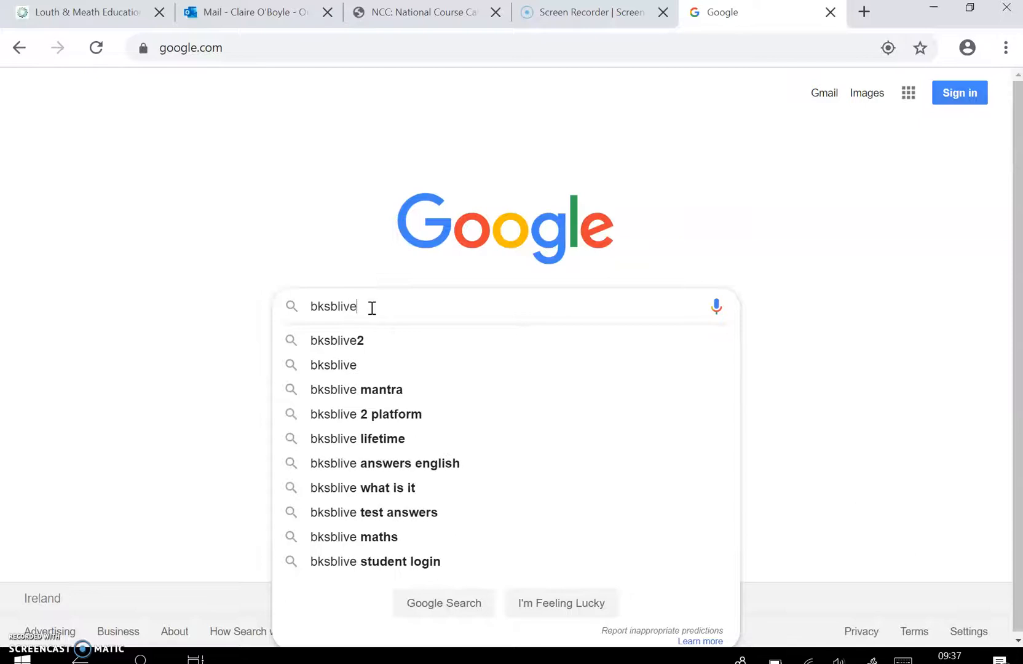
Step: Find the Louth & Meath ETB bksbLIVE login page with a Google search for "bksblive2 lmetb" and dismiss its correct-site notice
{"action": "type", "text": "met"}
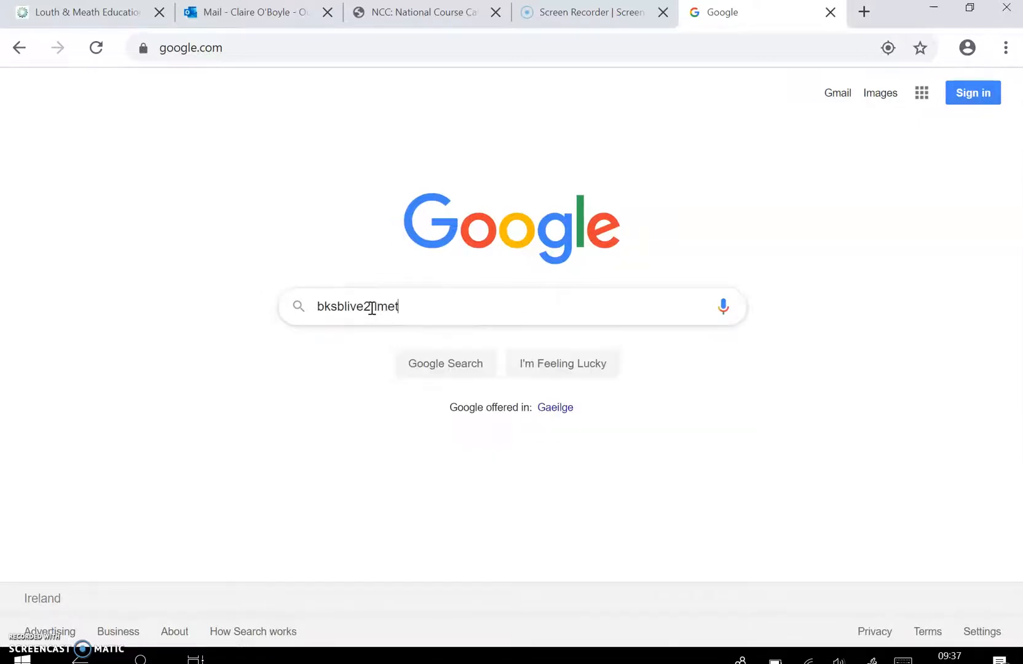
{"action": "key", "text": "Return"}
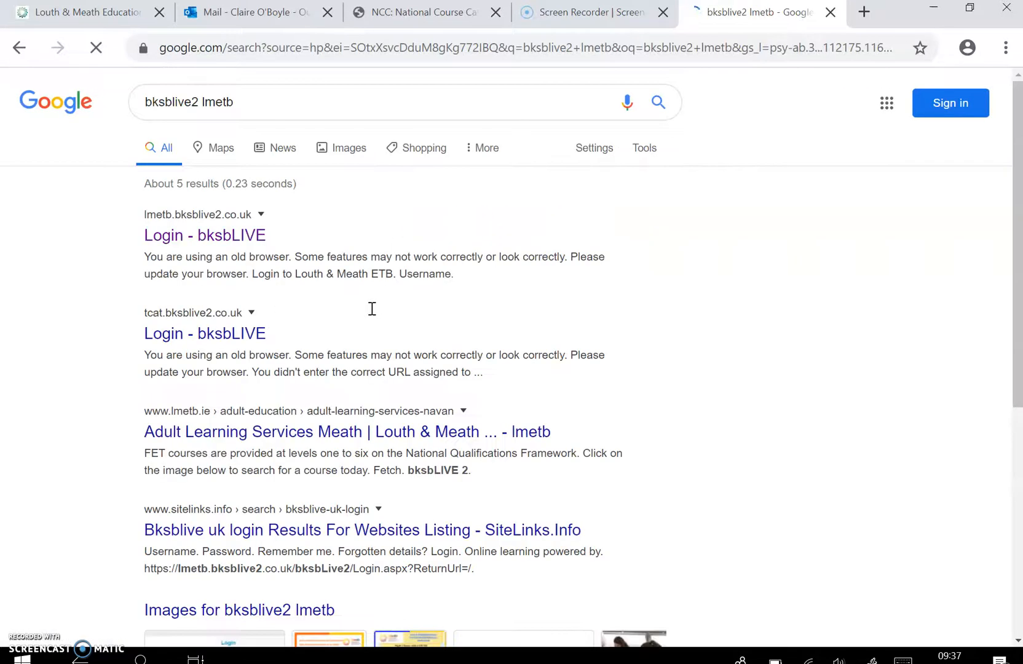
{"action": "left_click", "coordinate": [232, 236]}
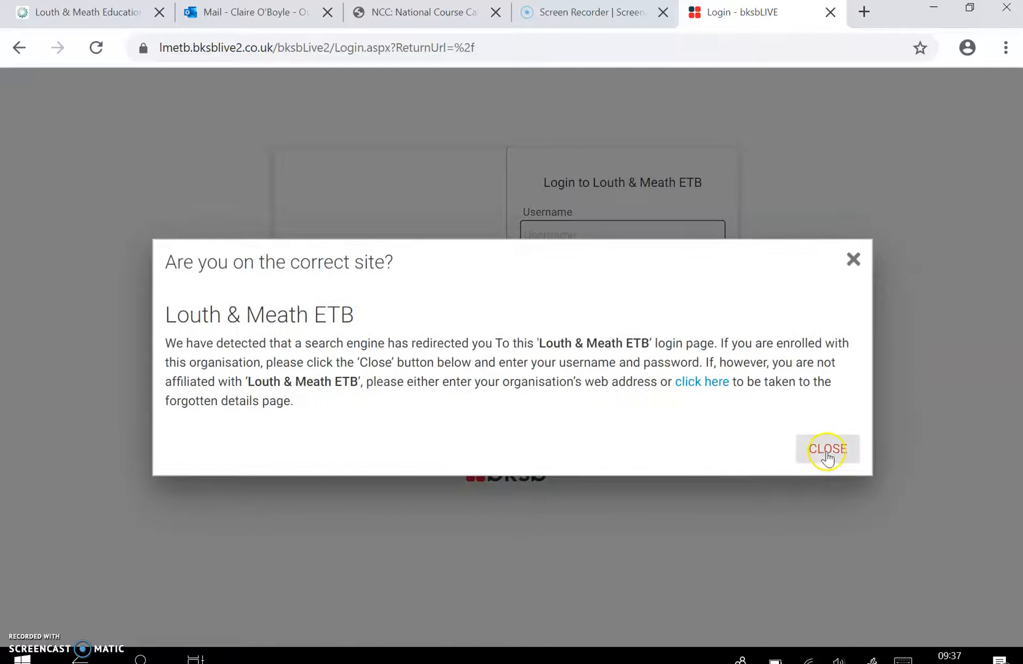
{"action": "left_click", "coordinate": [830, 449]}
Step: Log in to the Louth & Meath ETB site with the tutor's username and account password
{"action": "left_click", "coordinate": [570, 233]}
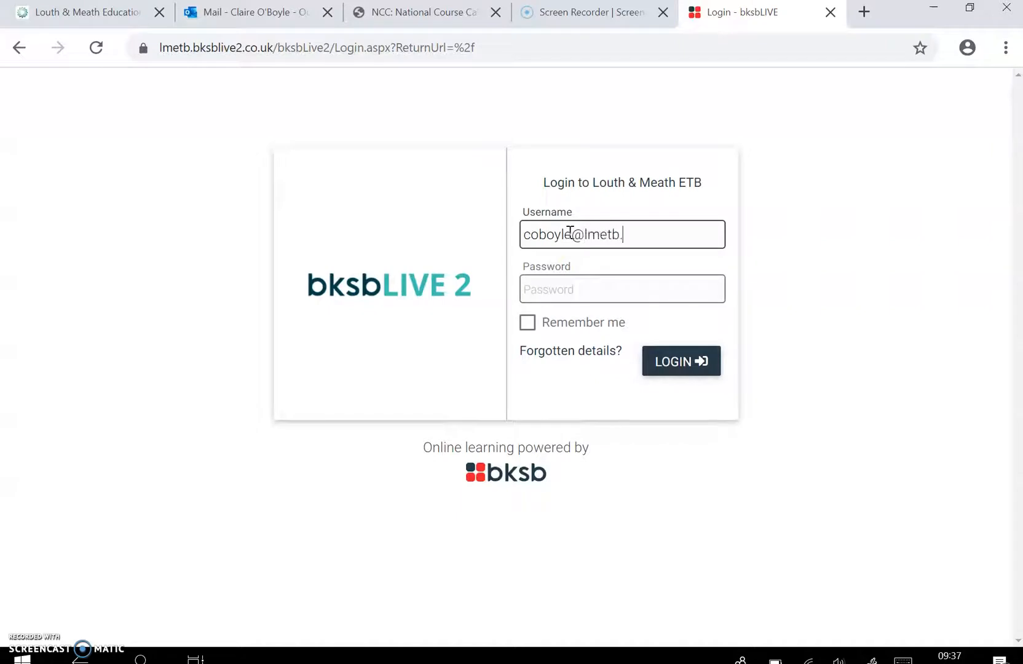
{"action": "key", "text": "Tab"}
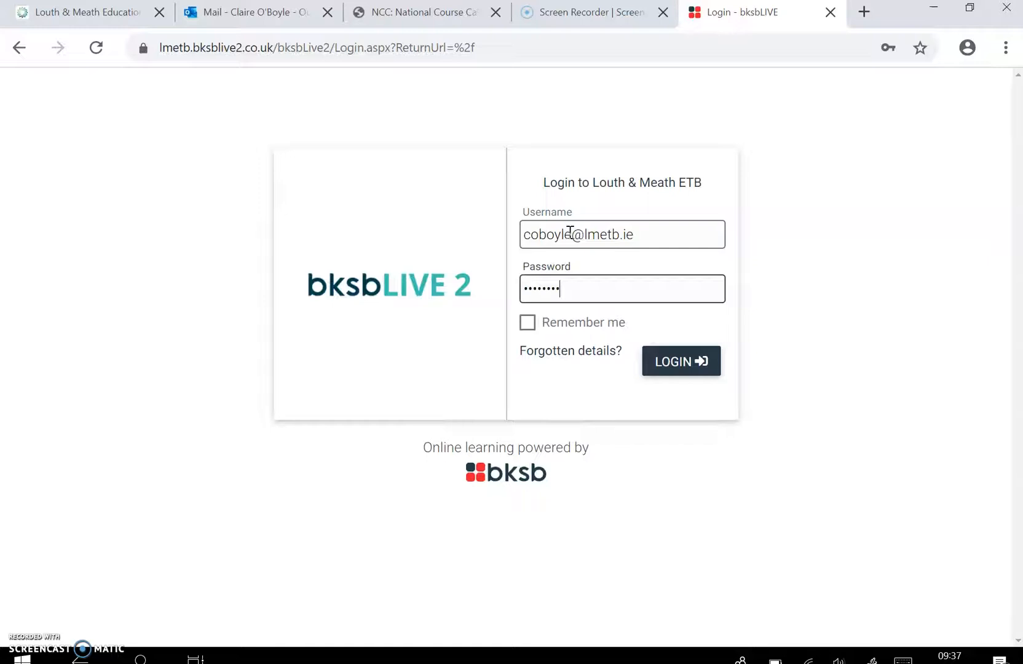
{"action": "left_click", "coordinate": [658, 363]}
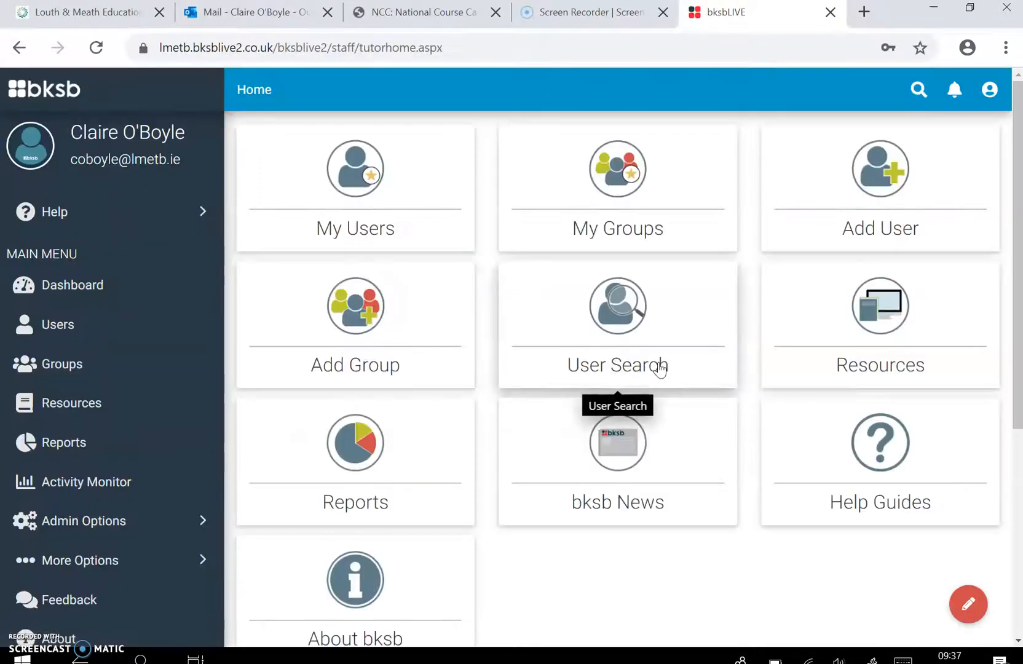
{"action": "left_click", "coordinate": [990, 90]}
{"action": "left_click", "coordinate": [906, 208]}
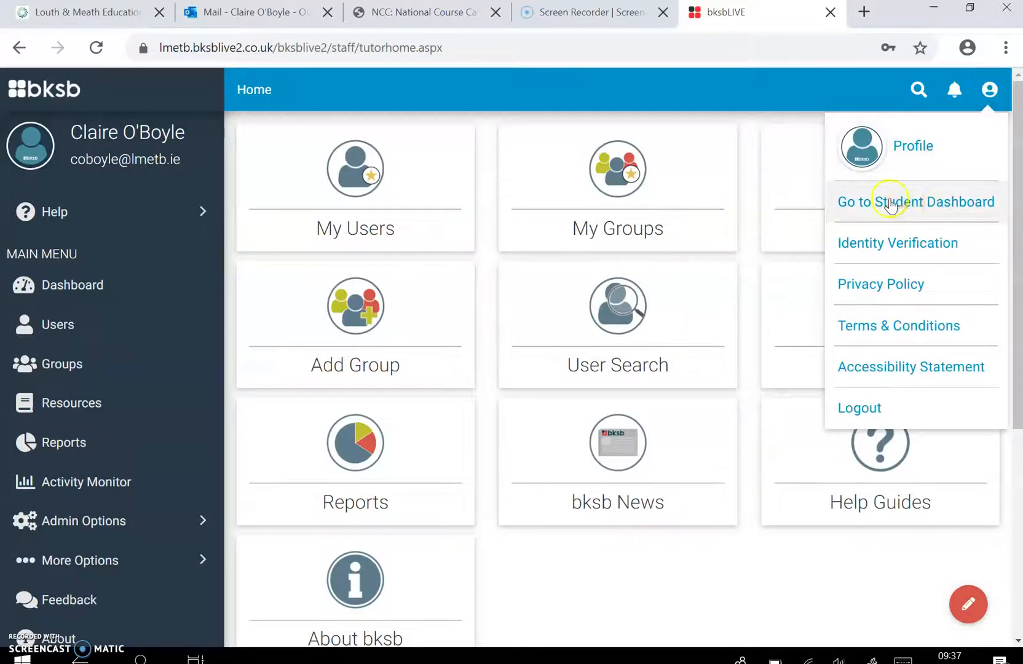
{"action": "left_click", "coordinate": [685, 91]}
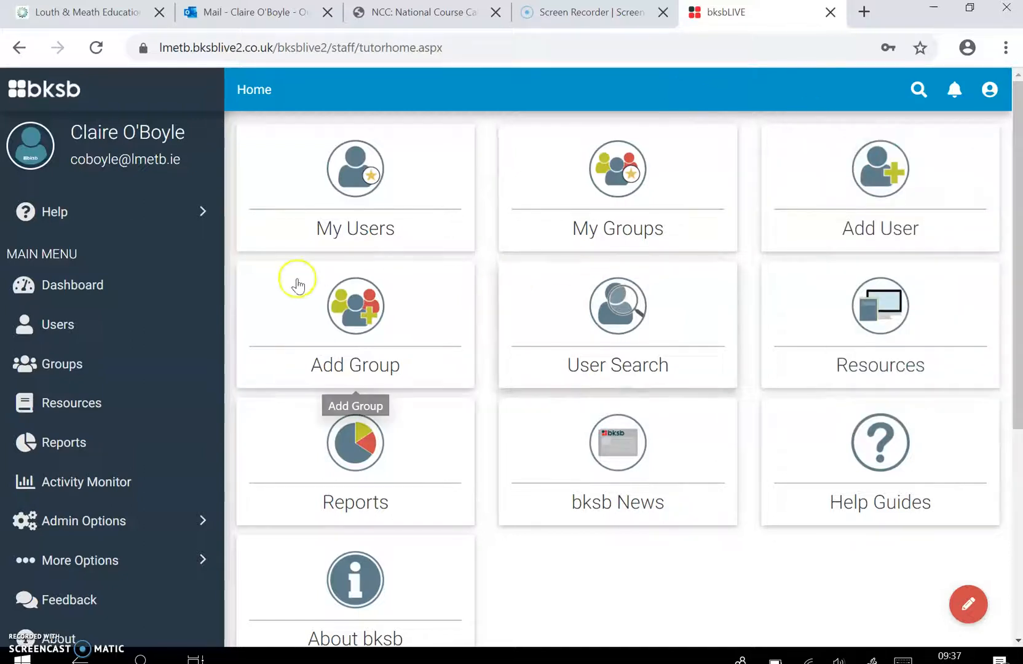
Step: Create a new group named TestWPCOB with no description, keeping it added to My Groups
{"action": "left_click", "coordinate": [355, 328]}
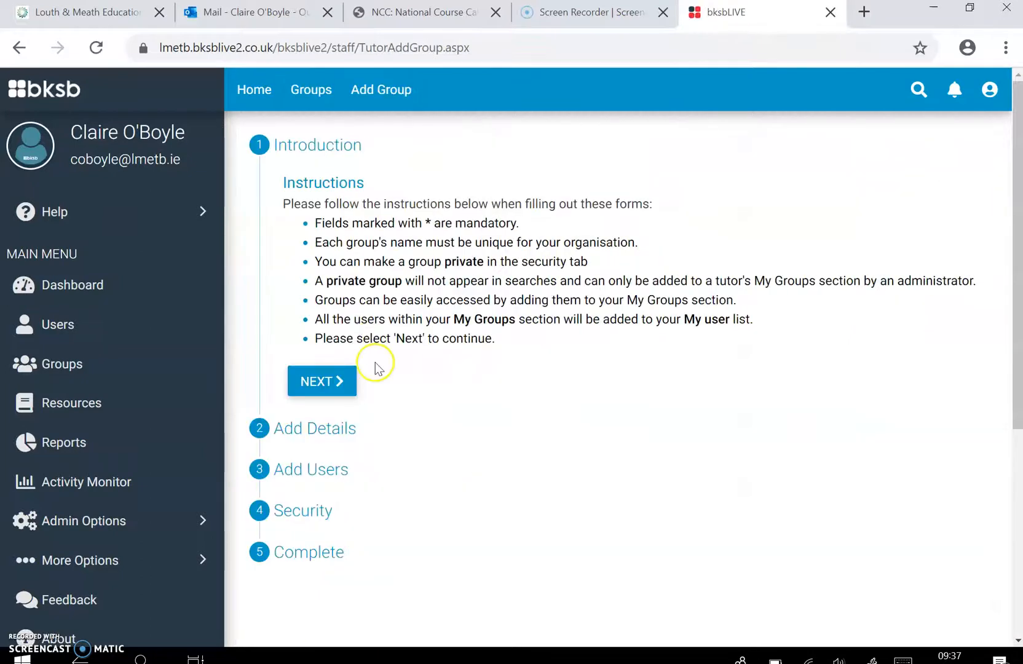
{"action": "left_click", "coordinate": [326, 383]}
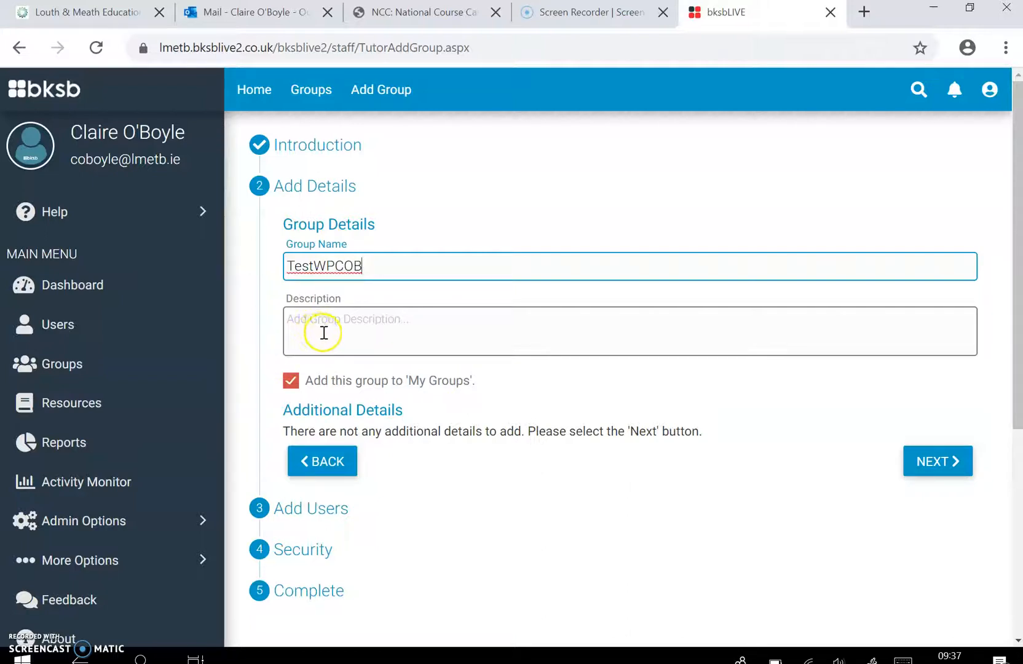
{"action": "left_click", "coordinate": [934, 462]}
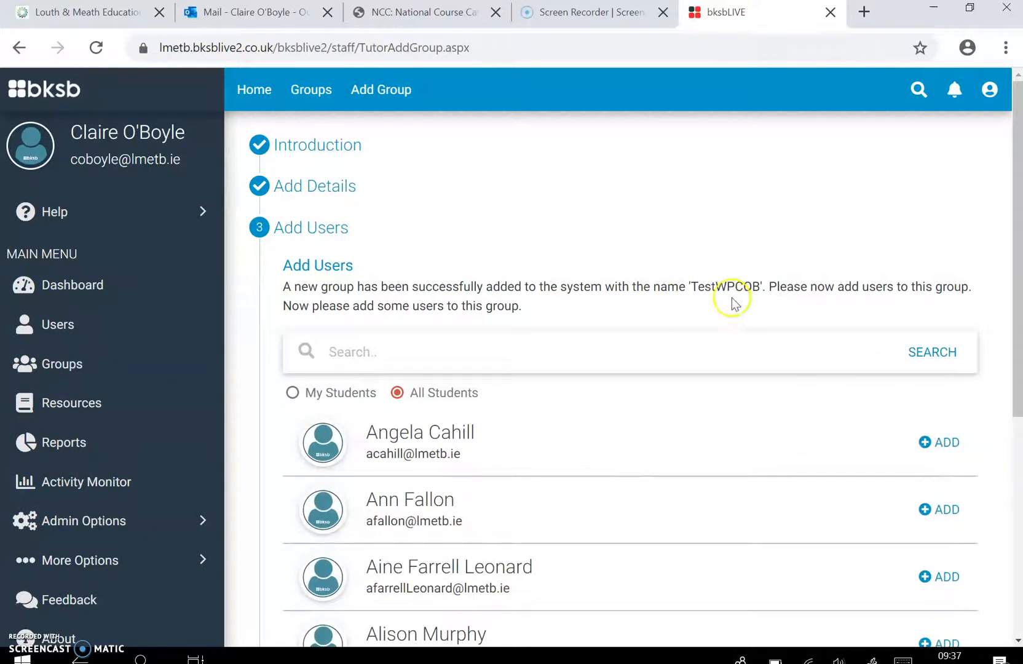
Step: Skip adding users to the new group and decline setting security permissions for it
{"action": "scroll", "coordinate": [733, 302], "scroll_direction": "down", "scroll_amount": 6}
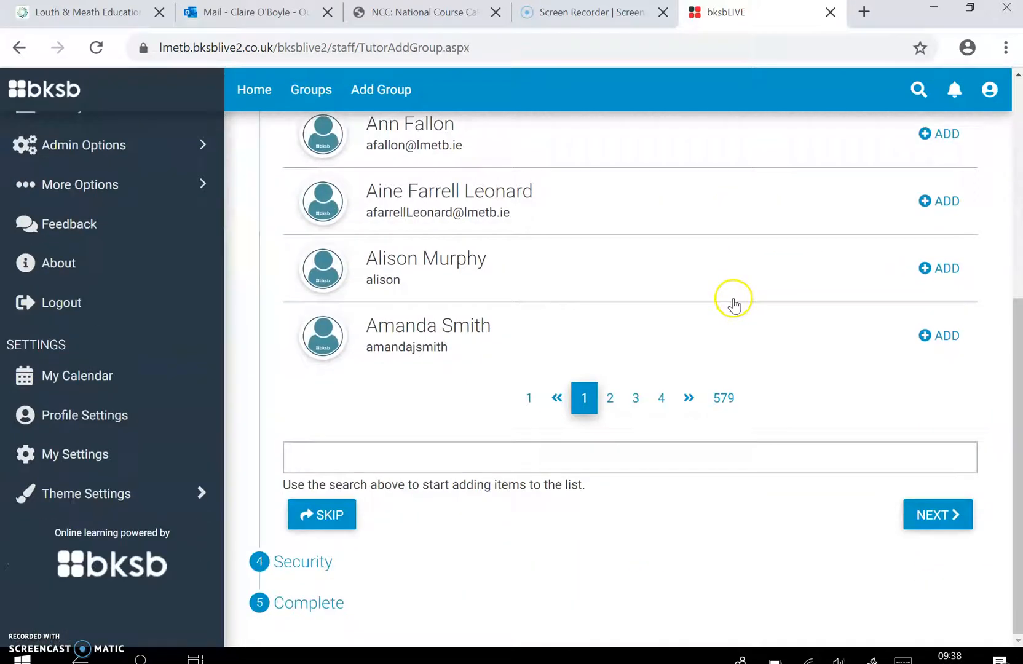
{"action": "left_click", "coordinate": [318, 518]}
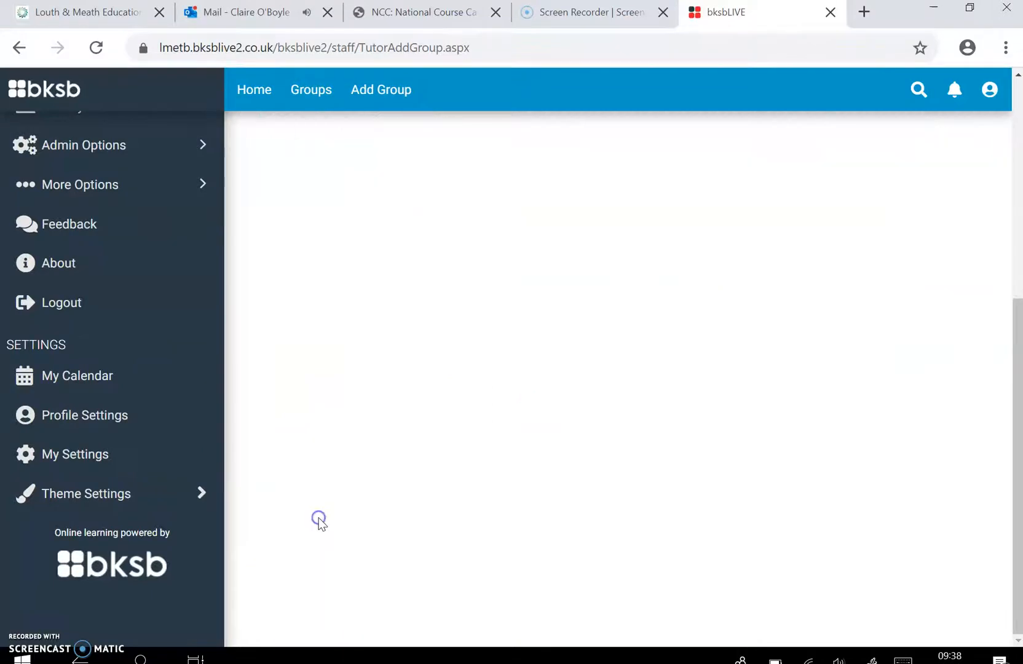
{"action": "scroll", "coordinate": [600, 407], "scroll_direction": "up", "scroll_amount": 4}
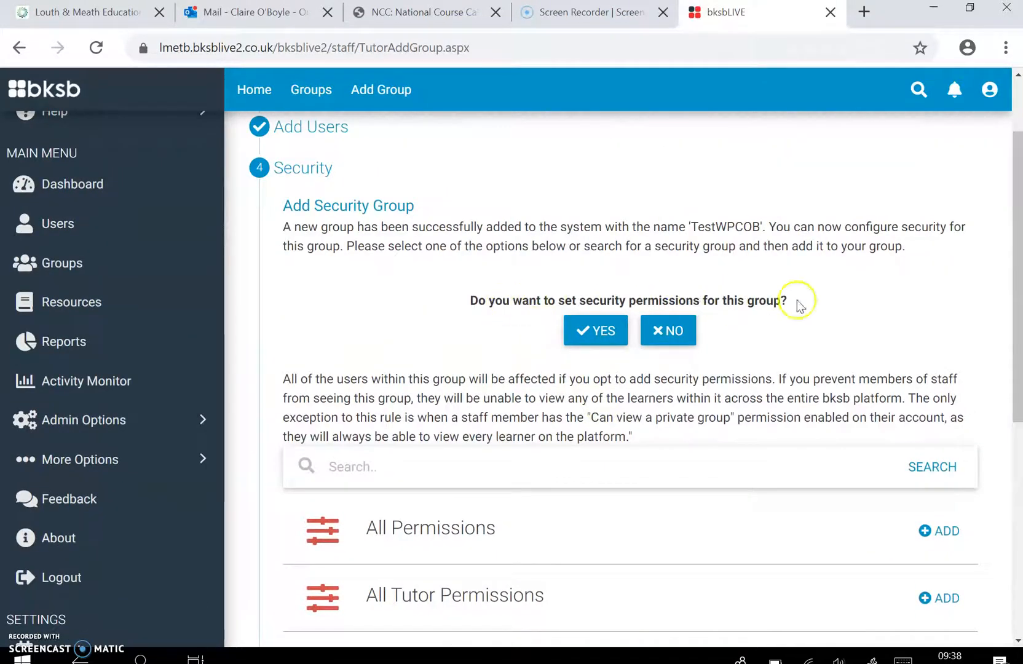
{"action": "left_click", "coordinate": [675, 332]}
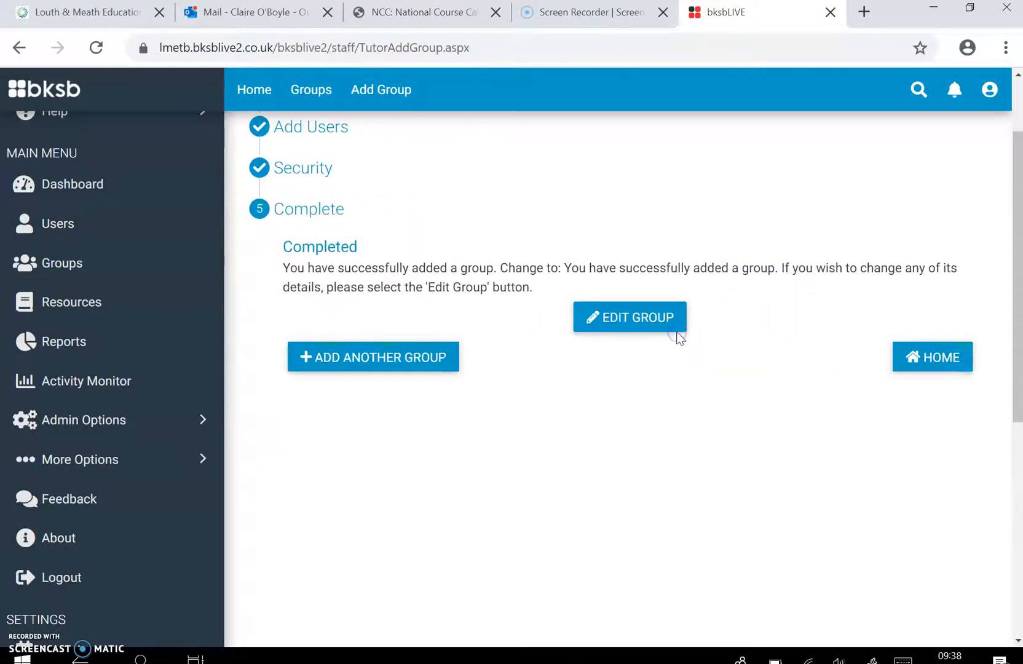
{"action": "scroll", "coordinate": [901, 319], "scroll_direction": "down", "scroll_amount": 4}
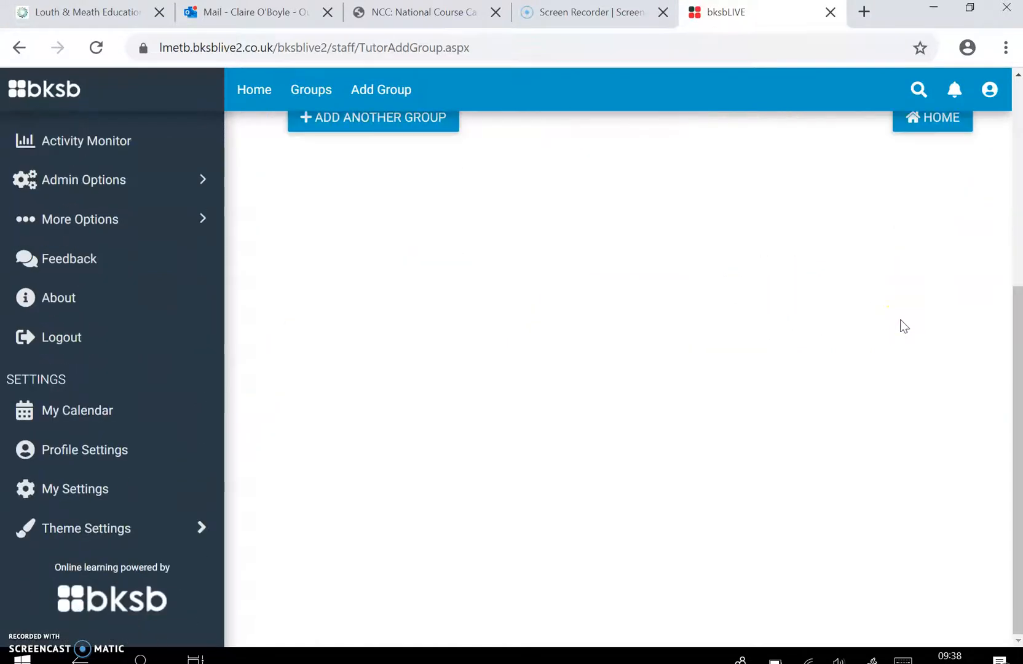
{"action": "scroll", "coordinate": [900, 319], "scroll_direction": "up", "scroll_amount": 5}
{"action": "scroll", "coordinate": [935, 415], "scroll_direction": "up", "scroll_amount": 1}
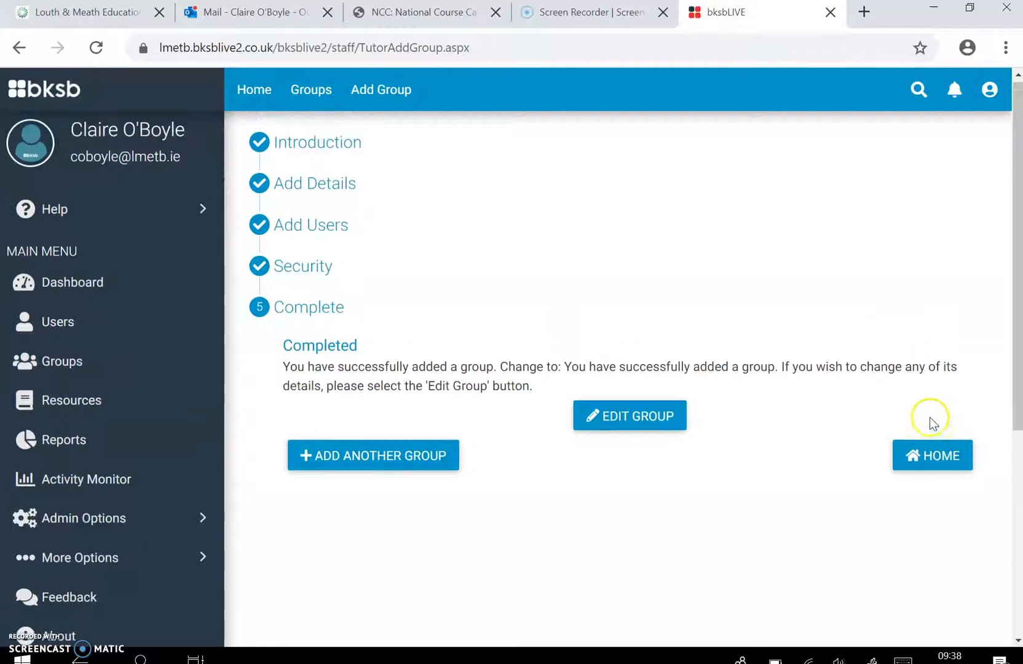
Step: Return to the home page and look for the TestWPCOB group in the My Groups list
{"action": "left_click", "coordinate": [933, 461]}
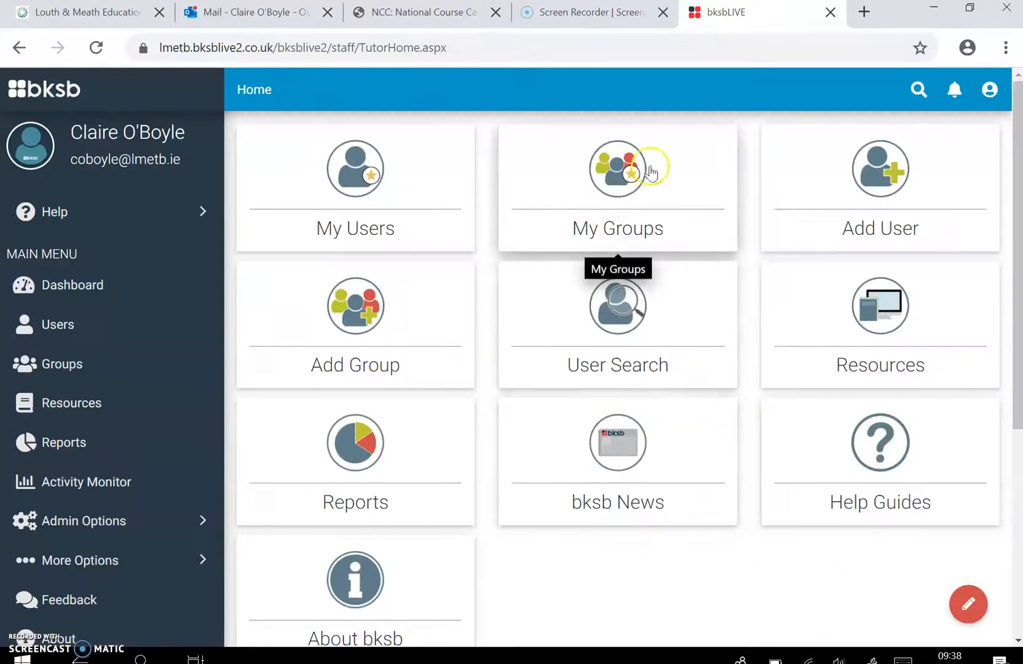
{"action": "left_click", "coordinate": [627, 176]}
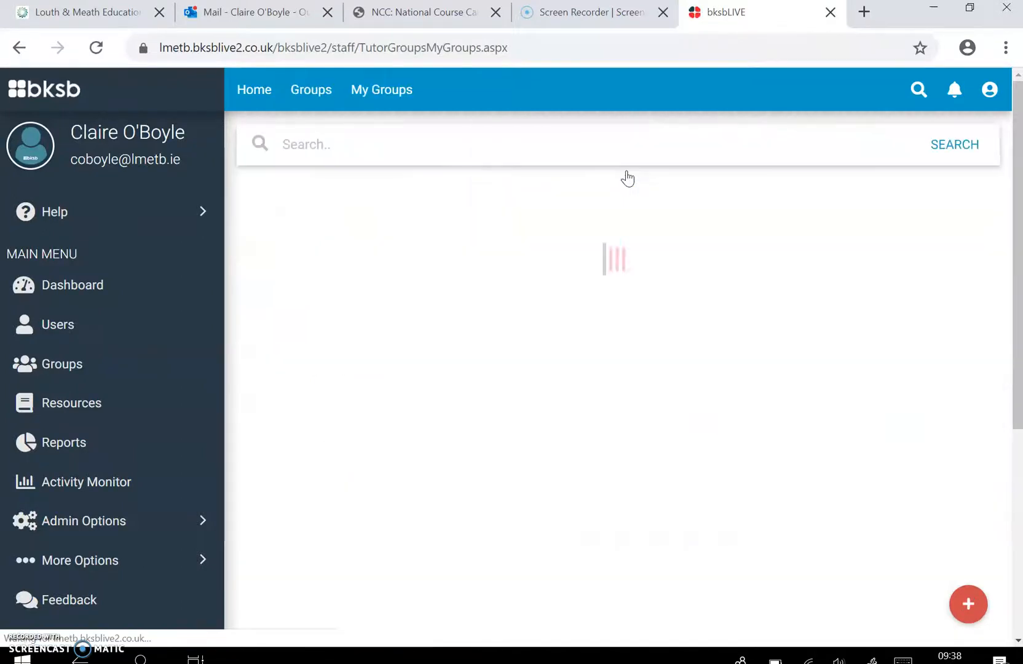
{"action": "scroll", "coordinate": [755, 233], "scroll_direction": "down", "scroll_amount": 12}
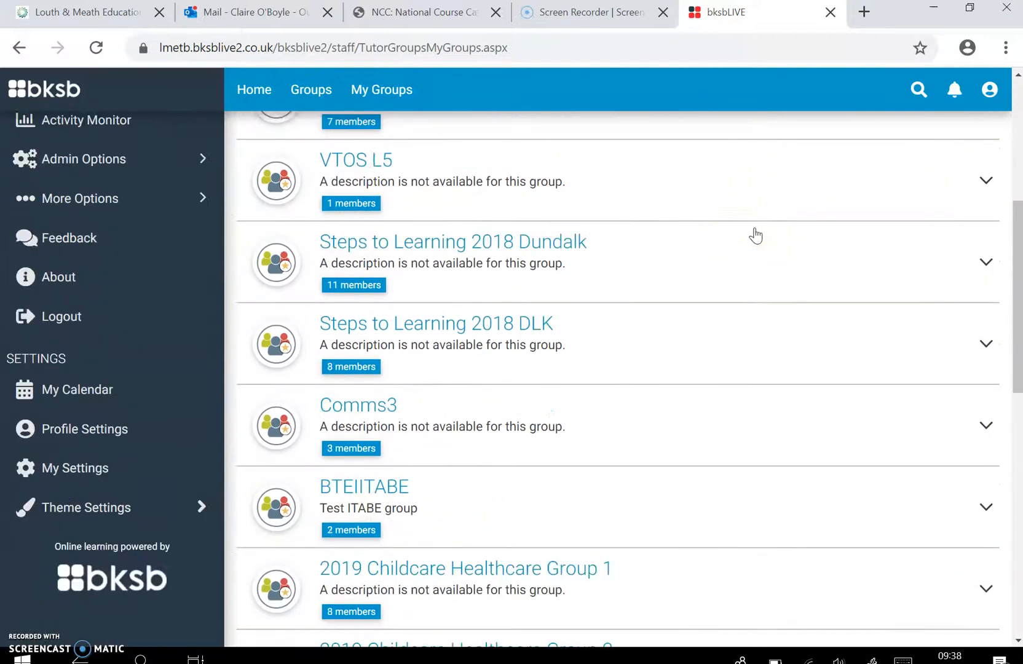
{"action": "scroll", "coordinate": [756, 236], "scroll_direction": "down", "scroll_amount": 4}
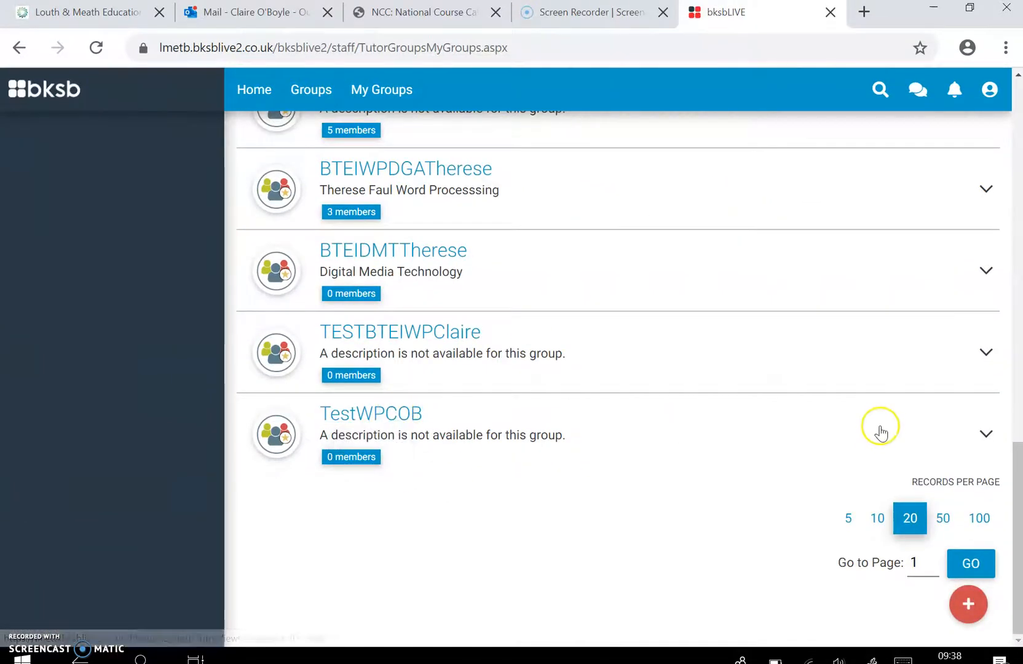
{"action": "scroll", "coordinate": [877, 428], "scroll_direction": "up", "scroll_amount": 10}
{"action": "scroll", "coordinate": [877, 427], "scroll_direction": "up", "scroll_amount": 5}
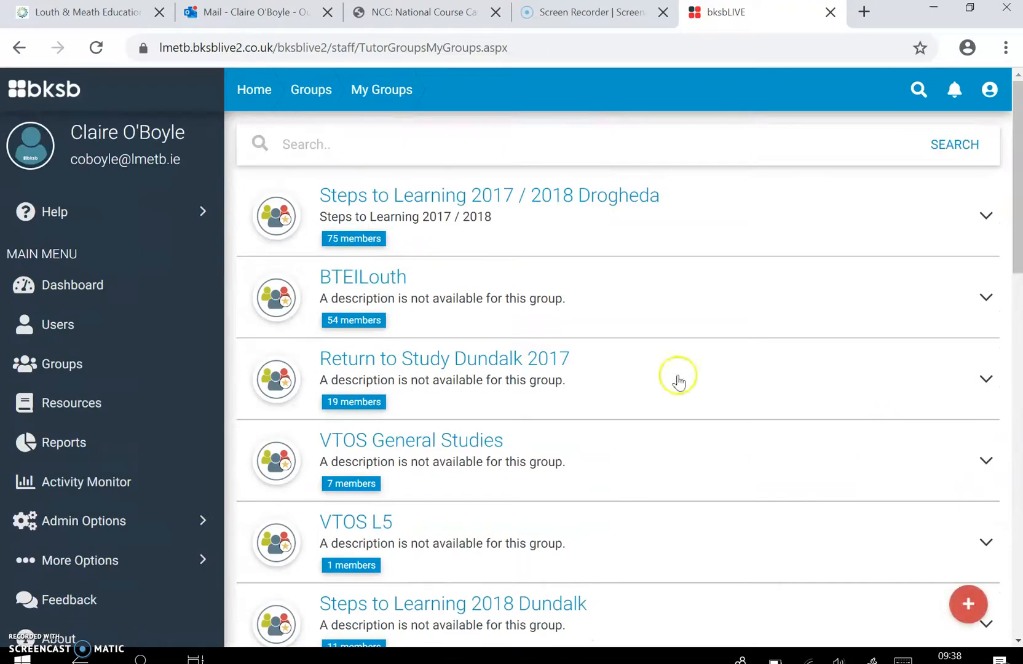
Step: Start adding a new user from the home page and submit the student's username
{"action": "left_click", "coordinate": [251, 98]}
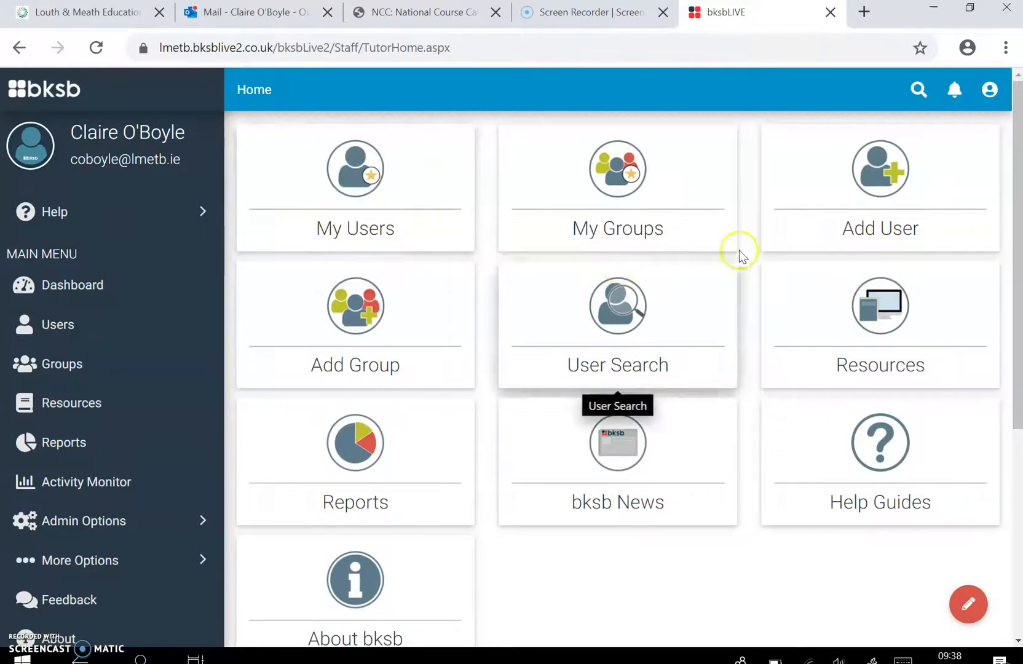
{"action": "left_click", "coordinate": [892, 177]}
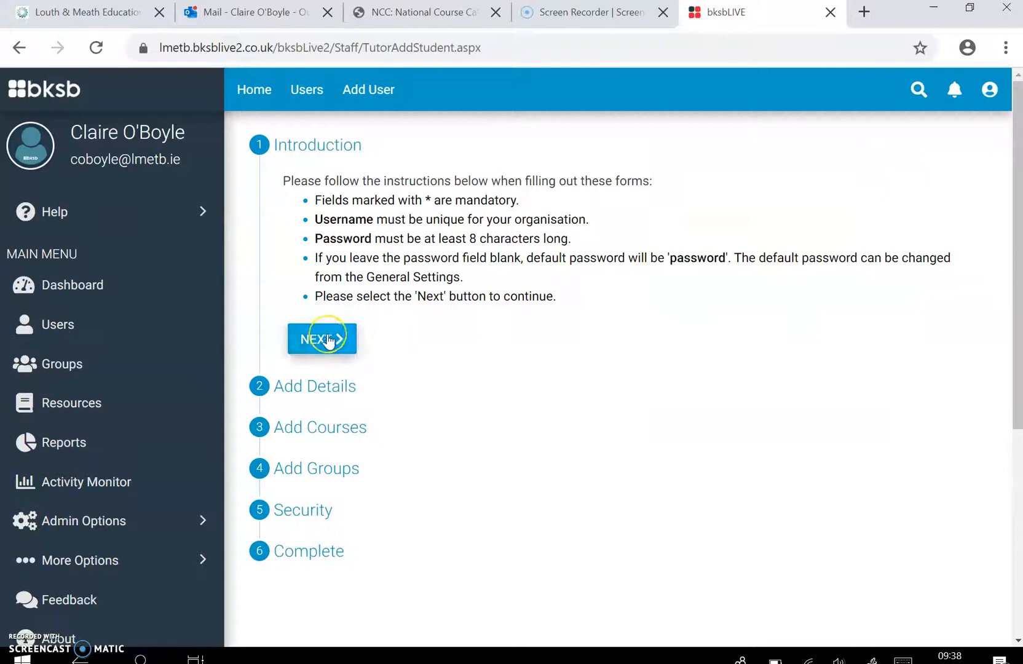
{"action": "left_click", "coordinate": [329, 341]}
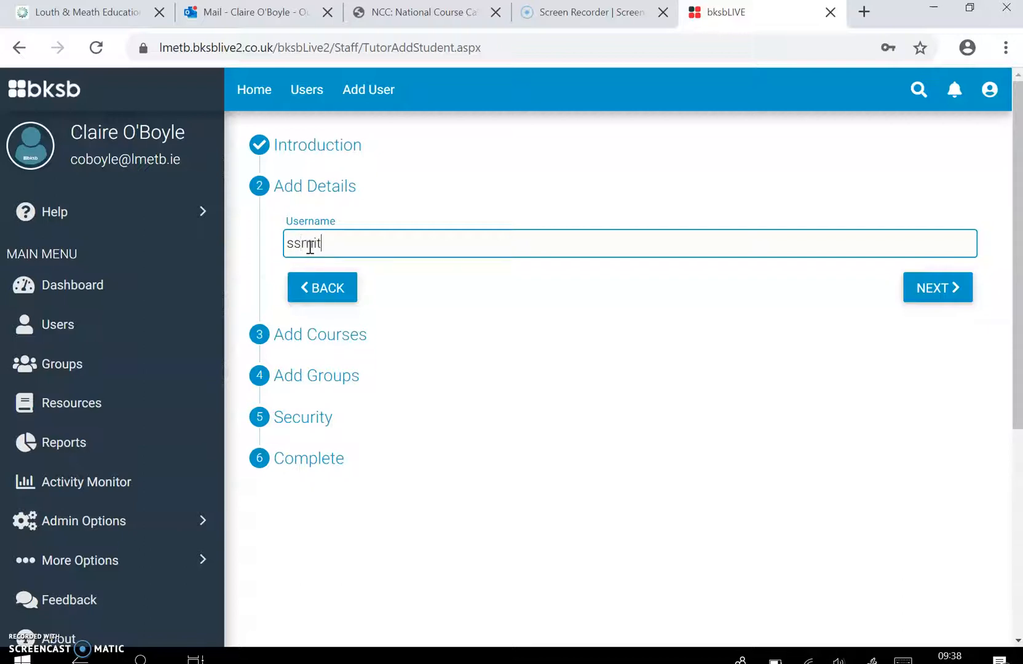
{"action": "left_click", "coordinate": [946, 289]}
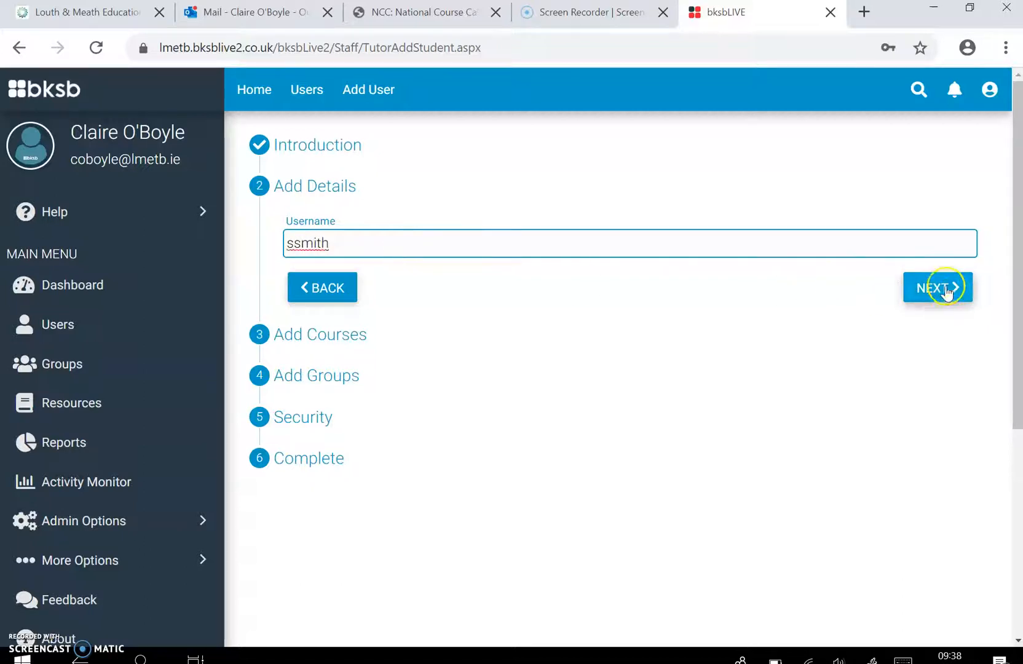
Step: Fill in the new student's first and last name and continue to the course enrolment stage
{"action": "scroll", "coordinate": [474, 391], "scroll_direction": "down", "scroll_amount": 1}
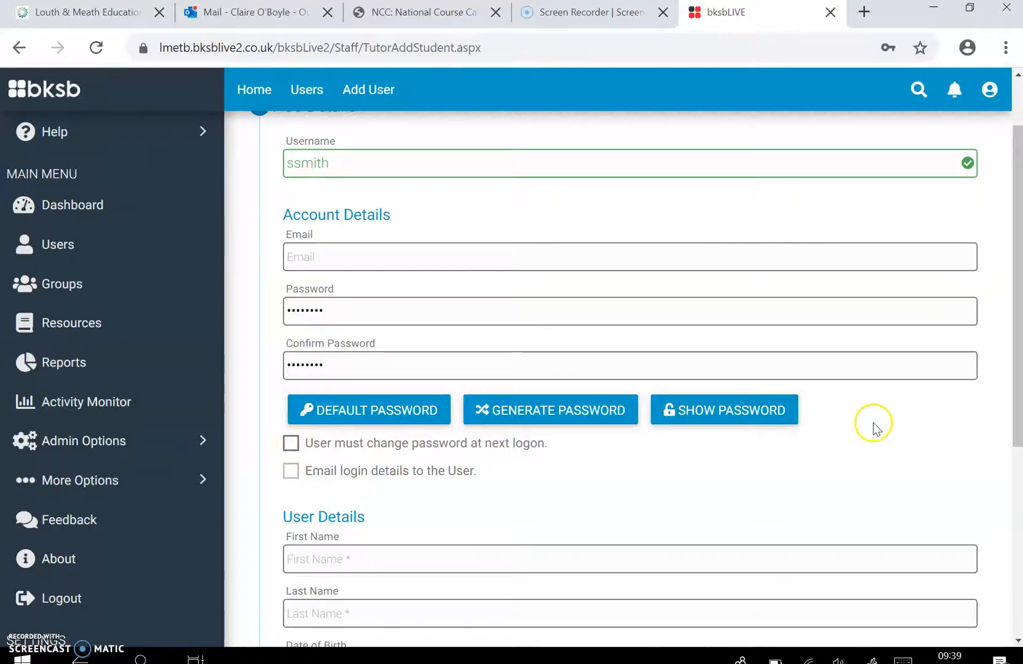
{"action": "scroll", "coordinate": [852, 433], "scroll_direction": "down", "scroll_amount": 3}
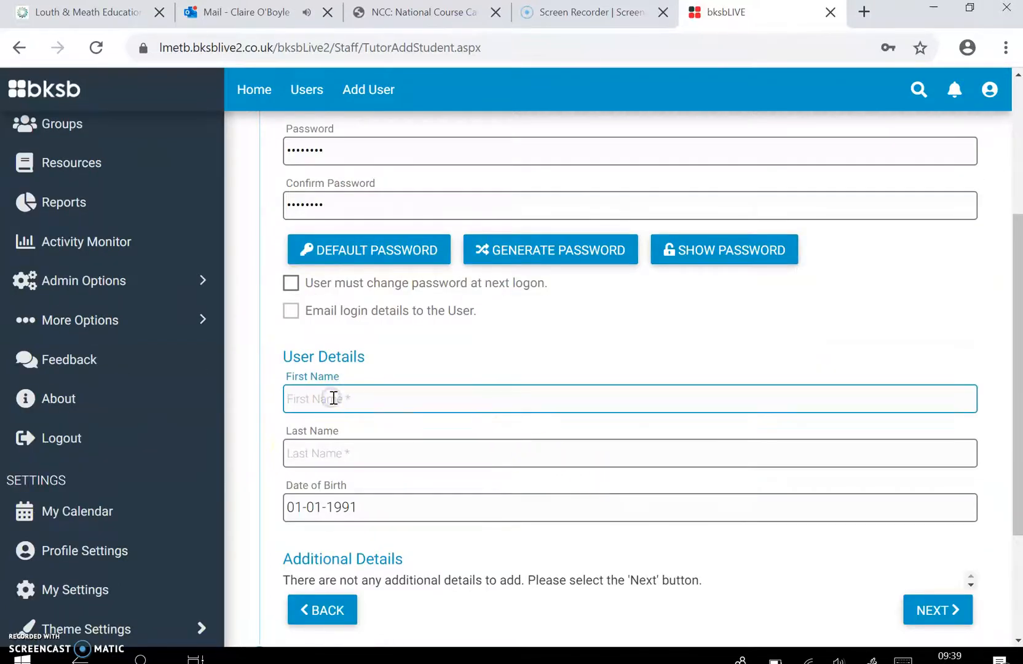
{"action": "left_click", "coordinate": [313, 453]}
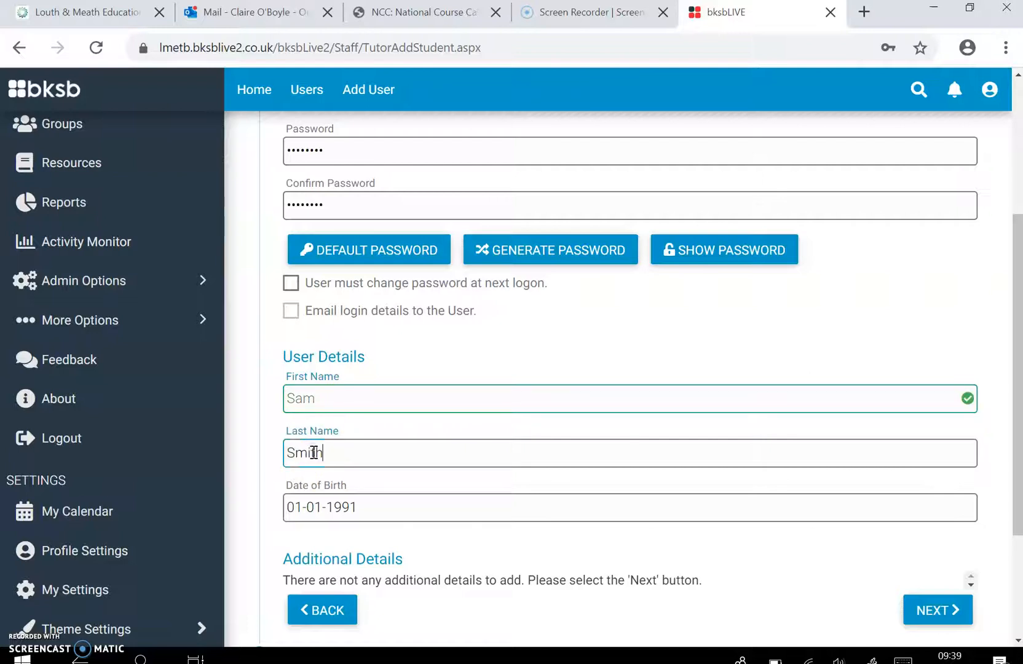
{"action": "left_click", "coordinate": [930, 610]}
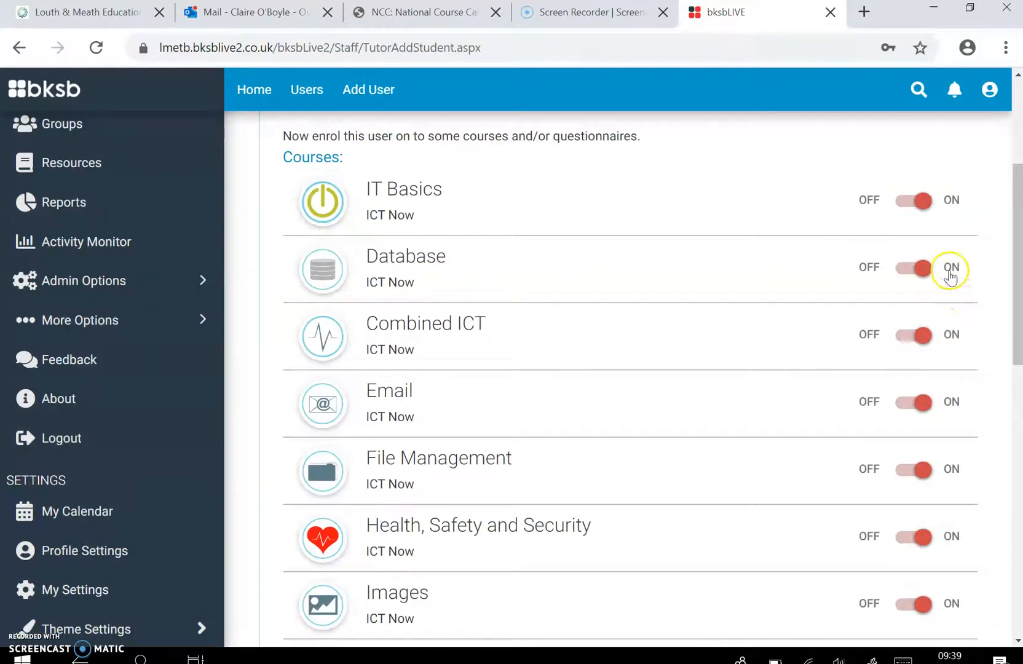
Step: Switch off the Database, Combined ICT, Email, File Management, and Health, Safety and Security courses for the new student
{"action": "scroll", "coordinate": [949, 276], "scroll_direction": "down", "scroll_amount": 12}
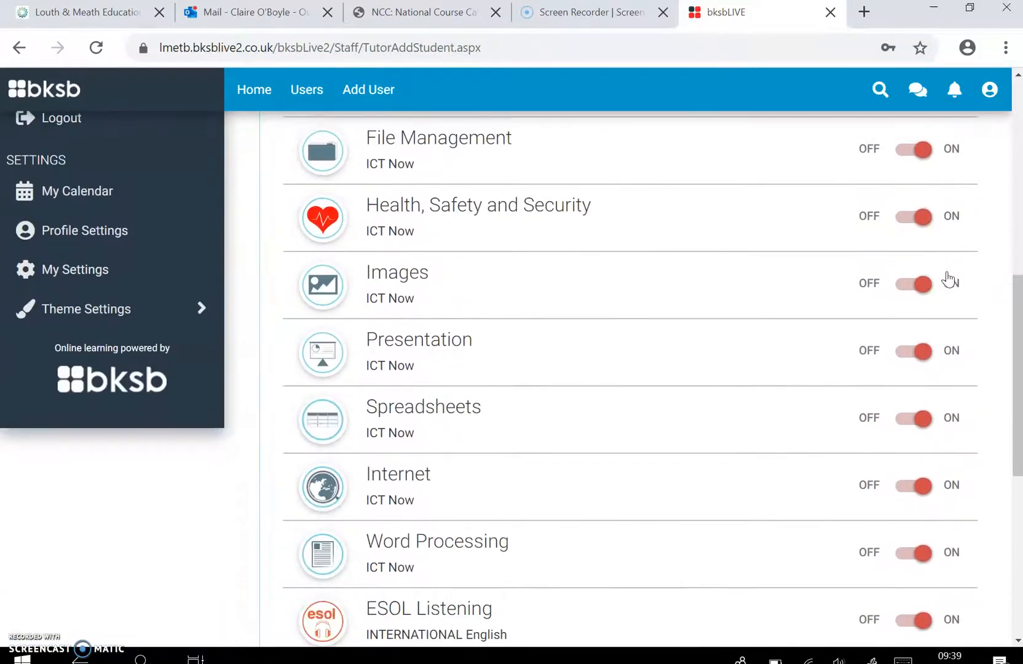
{"action": "scroll", "coordinate": [949, 278], "scroll_direction": "up", "scroll_amount": 12}
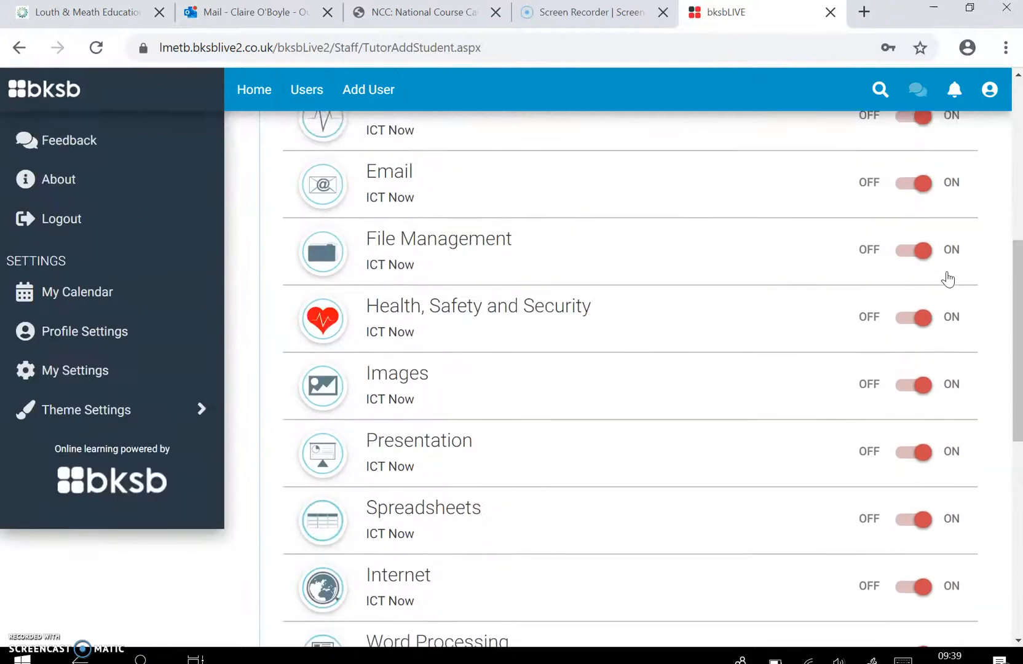
{"action": "left_click", "coordinate": [945, 281]}
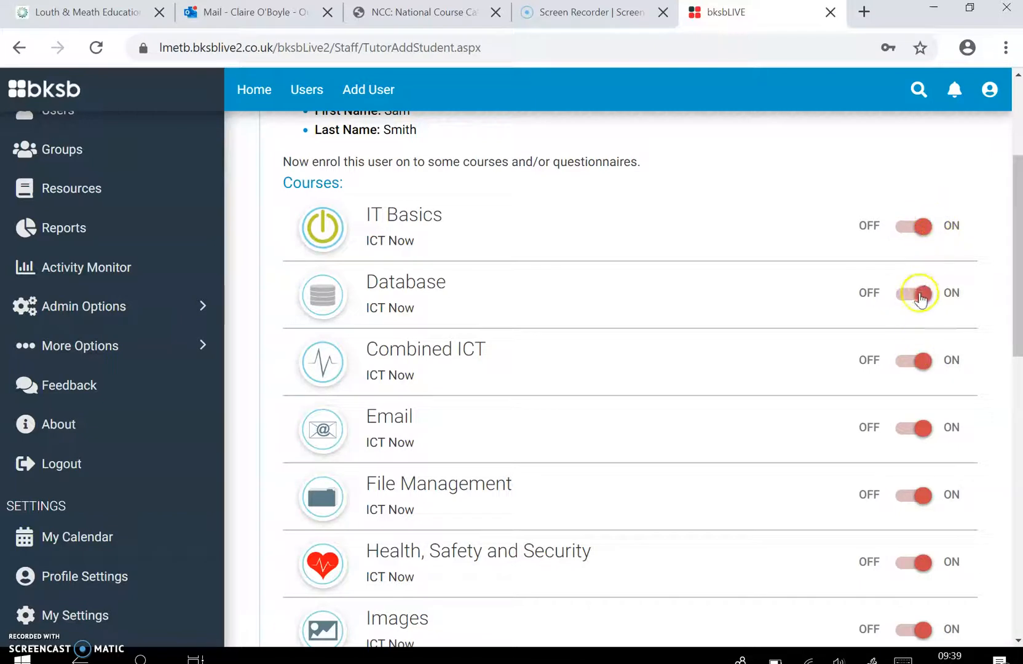
{"action": "left_click", "coordinate": [920, 295]}
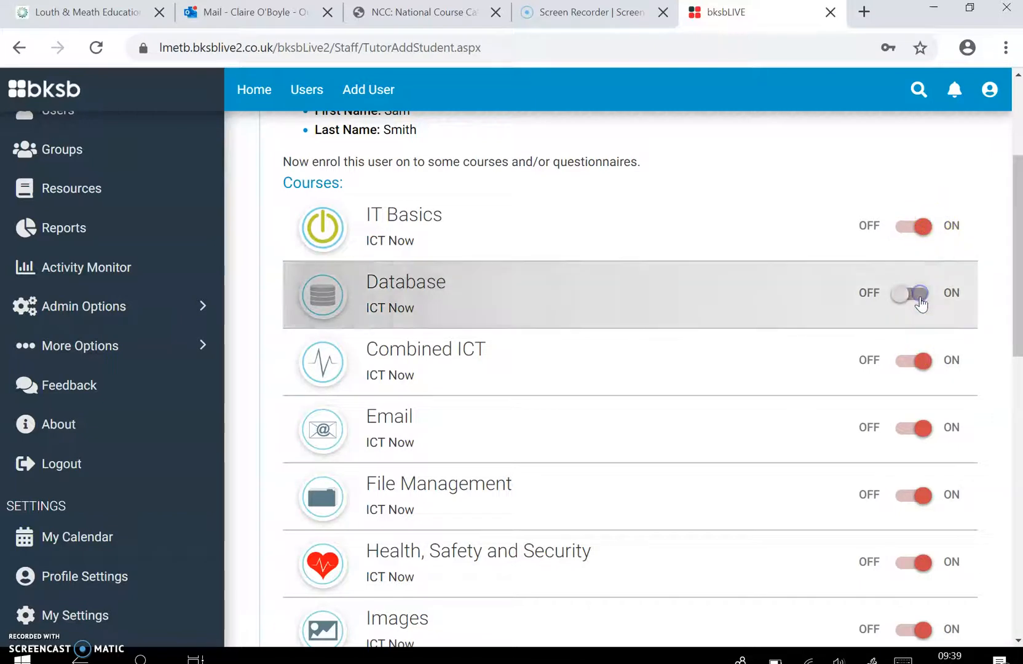
{"action": "left_click", "coordinate": [921, 360]}
{"action": "left_click", "coordinate": [920, 431]}
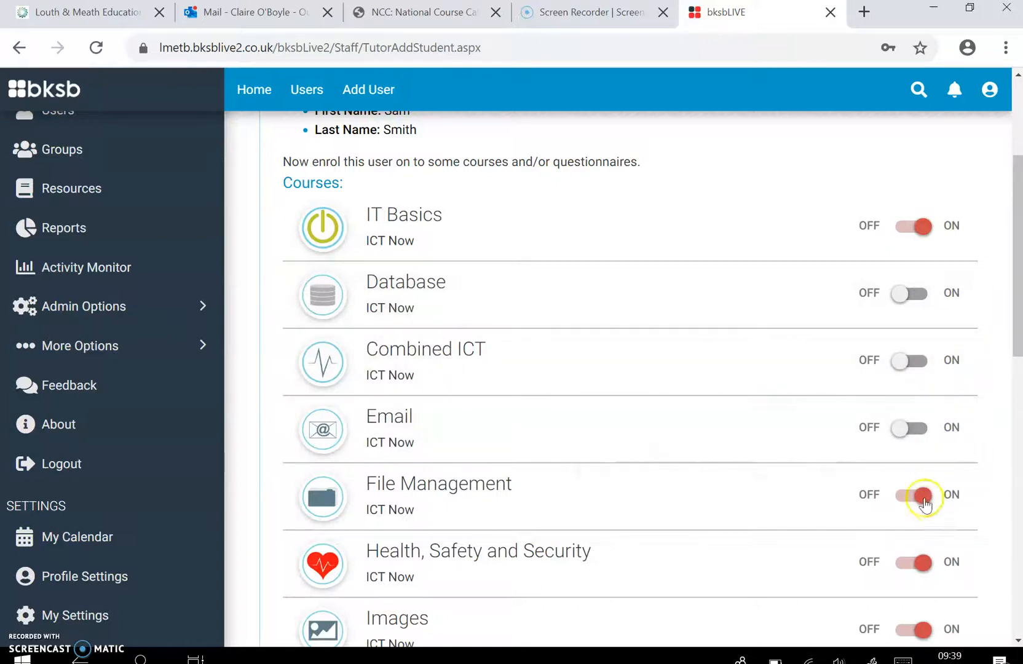
{"action": "left_click", "coordinate": [922, 497]}
{"action": "left_click", "coordinate": [921, 564]}
Step: Switch off the Images, Presentation, Spreadsheets and Internet courses for the student
{"action": "scroll", "coordinate": [917, 542], "scroll_direction": "down", "scroll_amount": 4}
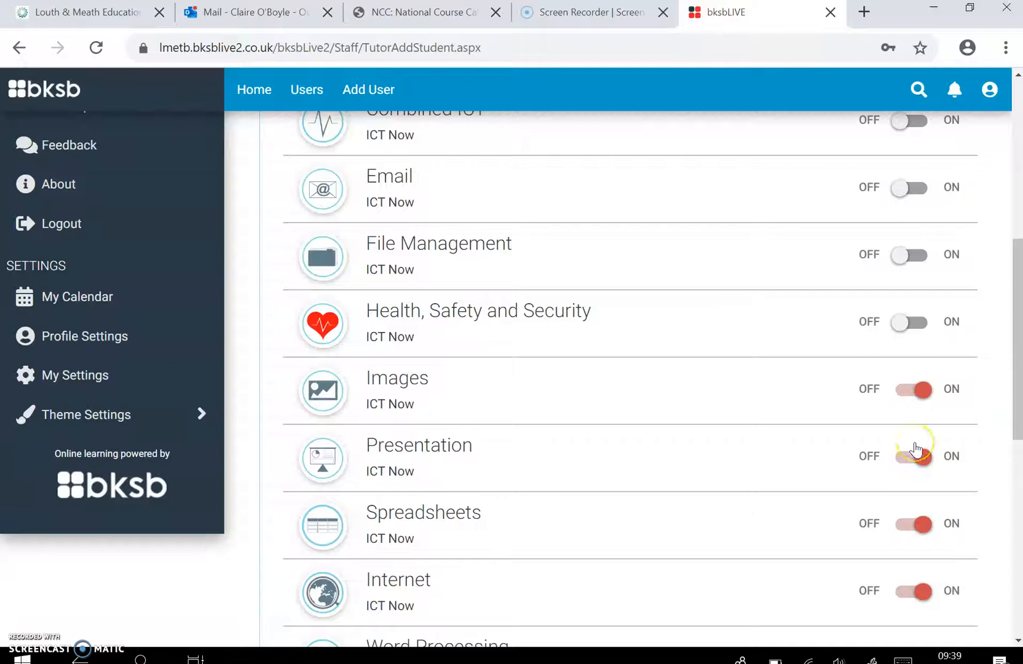
{"action": "left_click", "coordinate": [917, 391]}
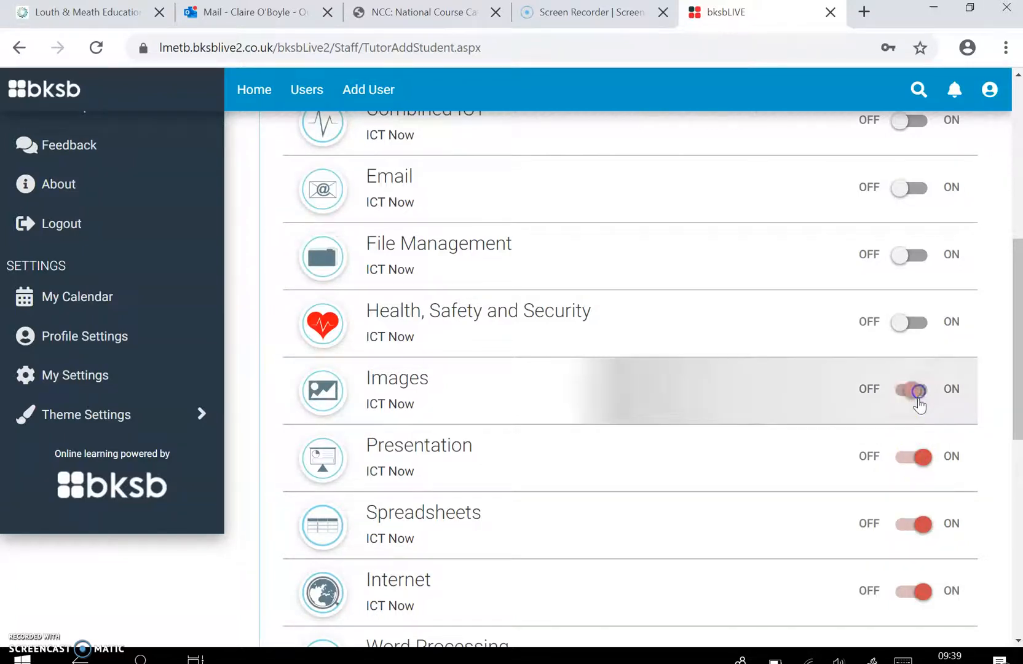
{"action": "left_click", "coordinate": [916, 459]}
{"action": "left_click", "coordinate": [921, 523]}
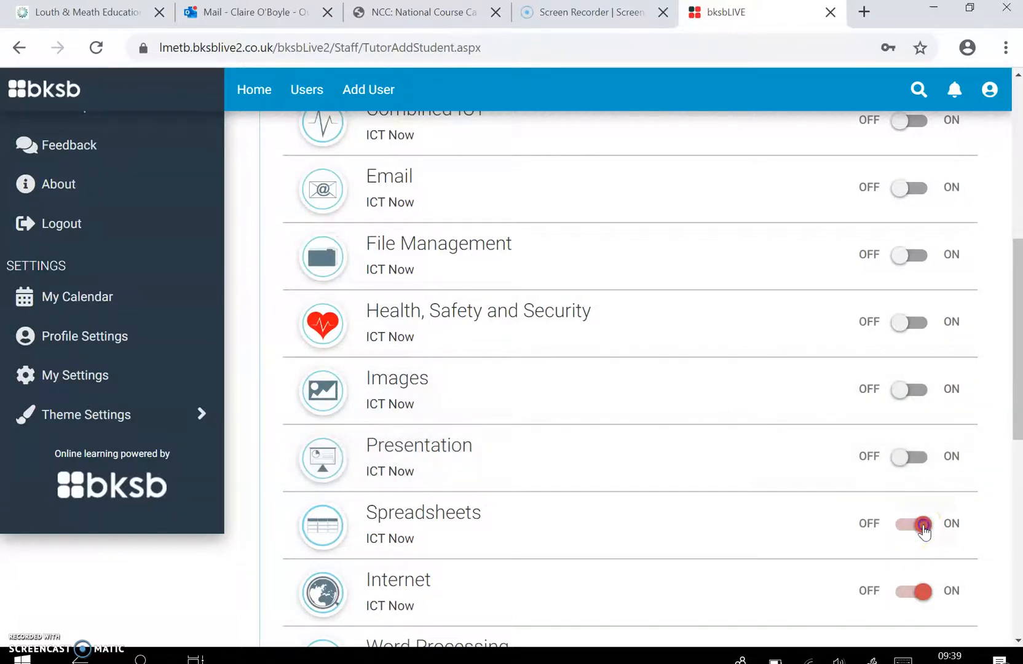
{"action": "left_click", "coordinate": [927, 594]}
Step: Switch off the three ESOL courses, English (ROI) and Maths (ROI), leaving Word Processing on, and continue to group assignment
{"action": "scroll", "coordinate": [919, 563], "scroll_direction": "down", "scroll_amount": 5}
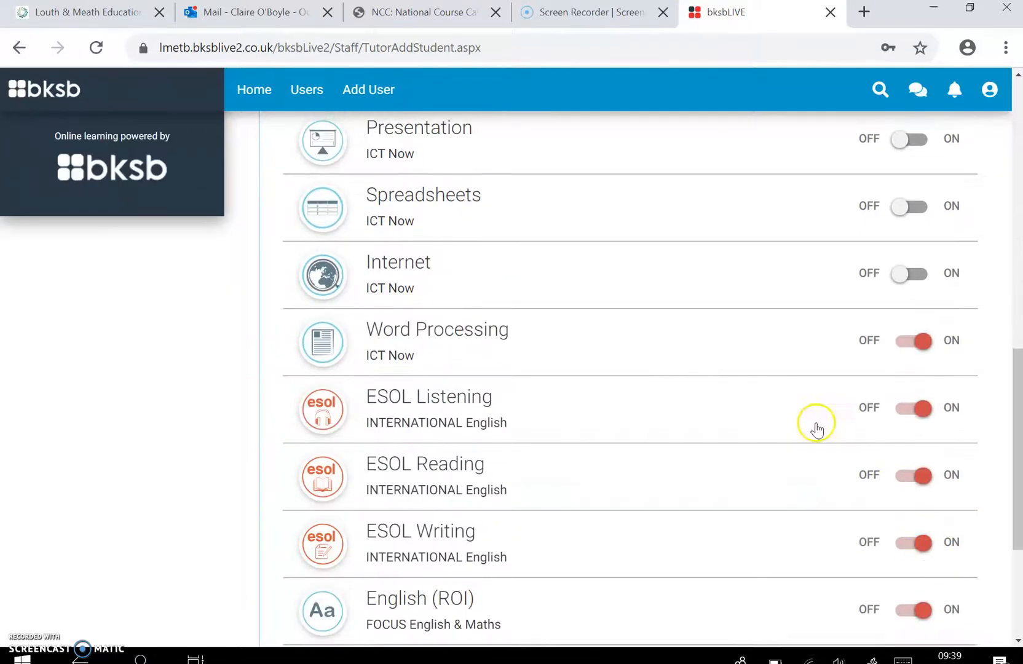
{"action": "left_click", "coordinate": [912, 414]}
{"action": "left_click", "coordinate": [918, 473]}
{"action": "left_click", "coordinate": [918, 543]}
{"action": "left_click", "coordinate": [919, 605]}
{"action": "scroll", "coordinate": [917, 573], "scroll_direction": "down", "scroll_amount": 4}
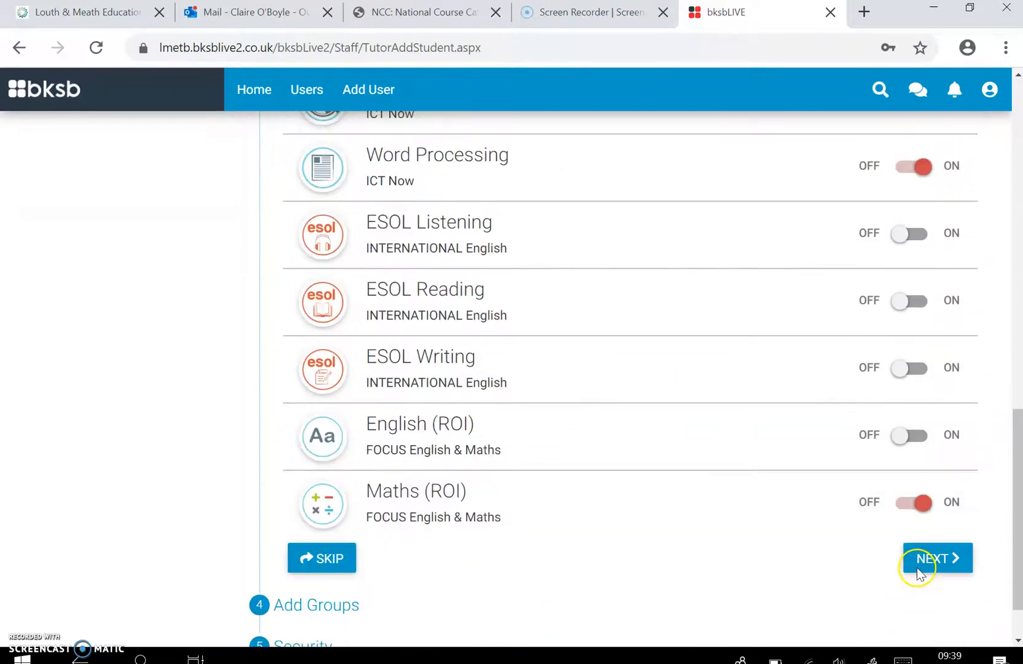
{"action": "left_click", "coordinate": [916, 435]}
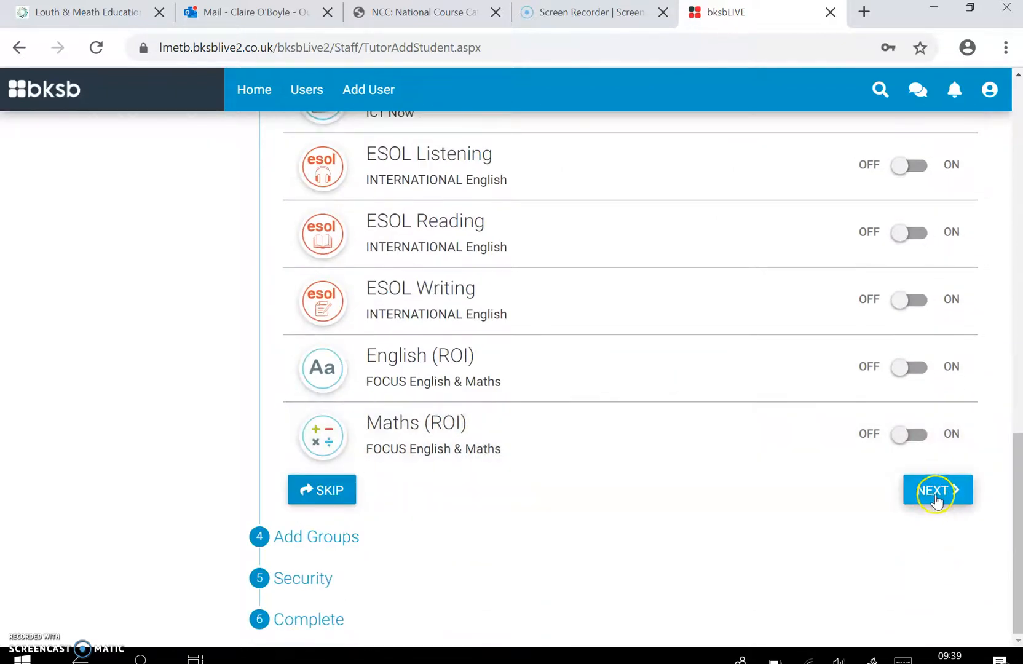
{"action": "left_click", "coordinate": [936, 492]}
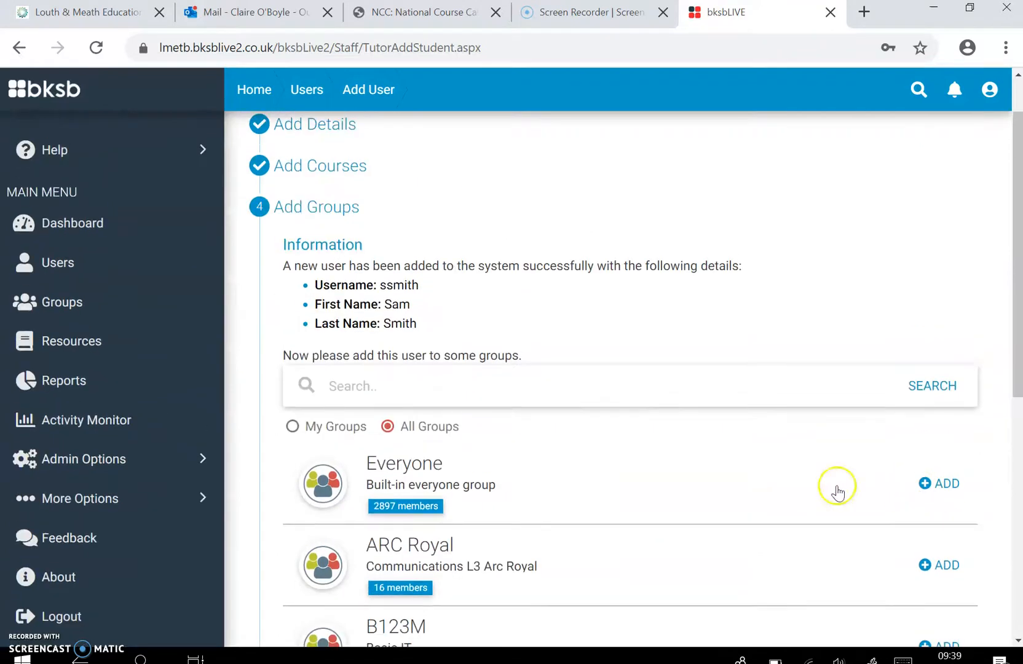
Step: Add the student to the TestWPCOB group from the last page of My Groups and continue to the security stage
{"action": "left_click", "coordinate": [292, 428]}
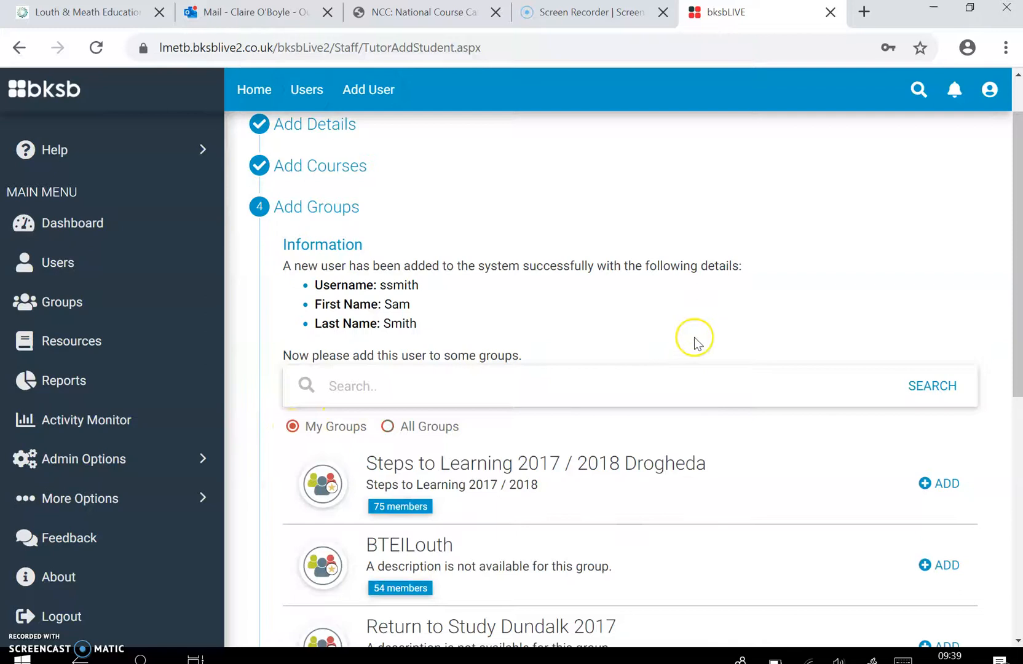
{"action": "scroll", "coordinate": [695, 343], "scroll_direction": "down", "scroll_amount": 8}
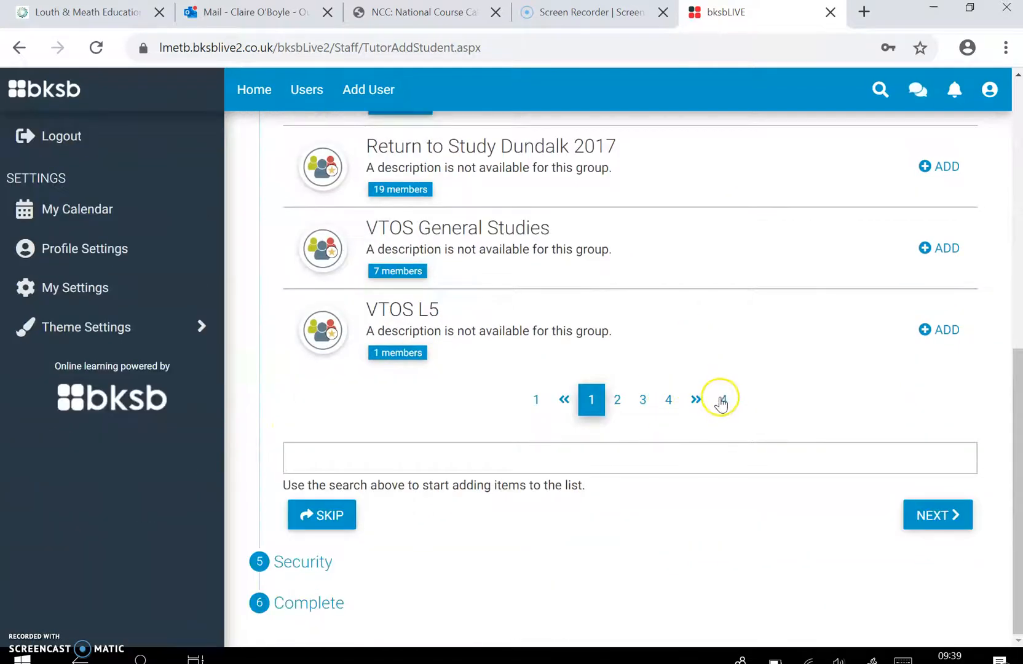
{"action": "left_click", "coordinate": [722, 401]}
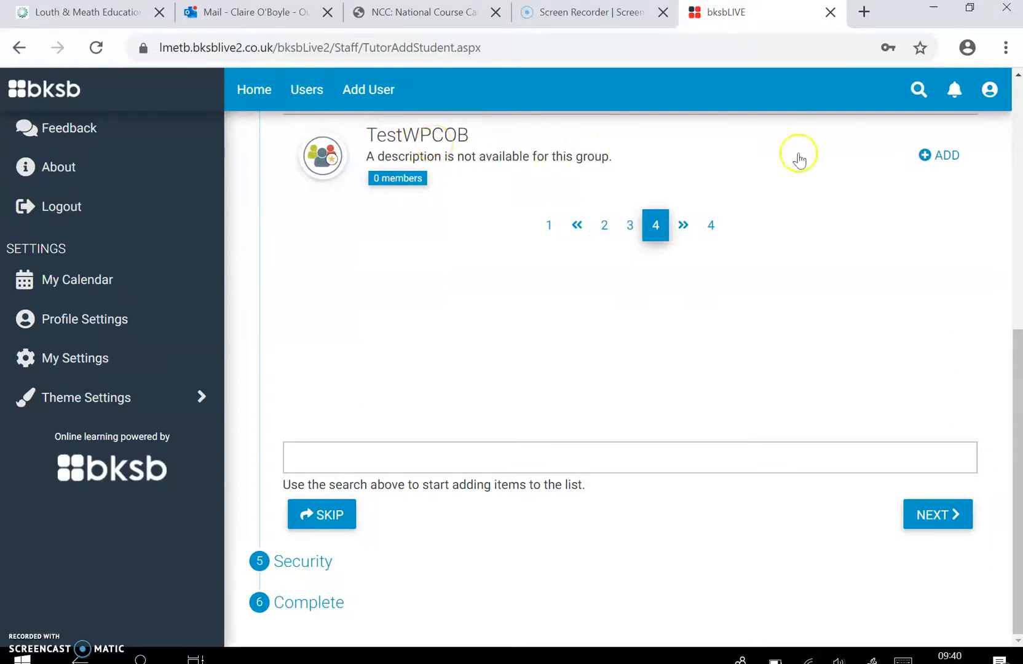
{"action": "left_click", "coordinate": [947, 156]}
{"action": "left_click", "coordinate": [936, 521]}
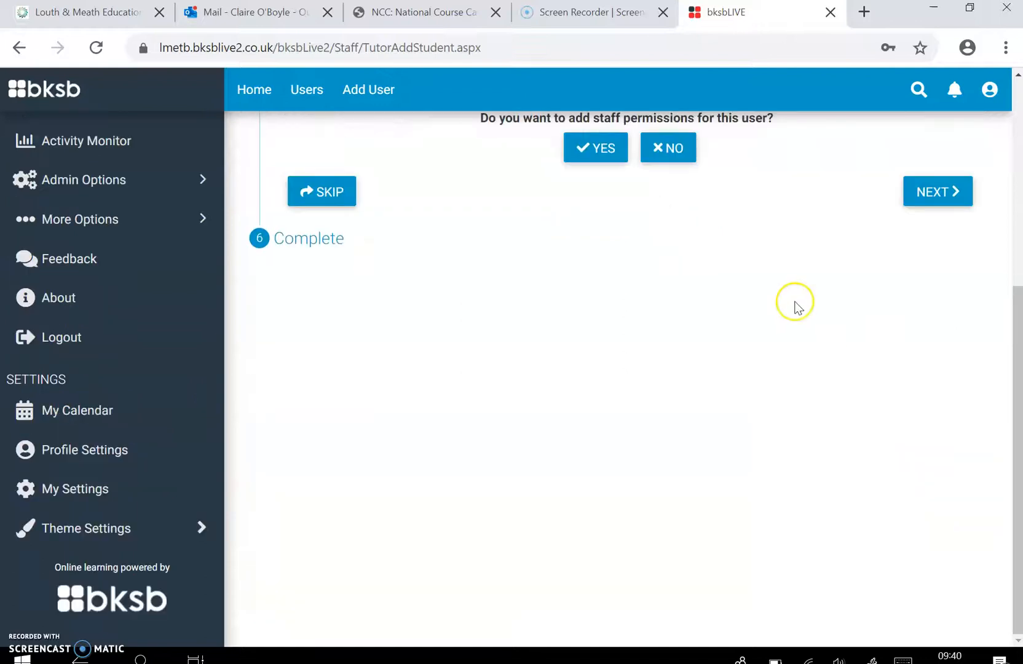
Step: Decline staff permissions for the new student and return to the home page
{"action": "scroll", "coordinate": [795, 306], "scroll_direction": "up", "scroll_amount": 3}
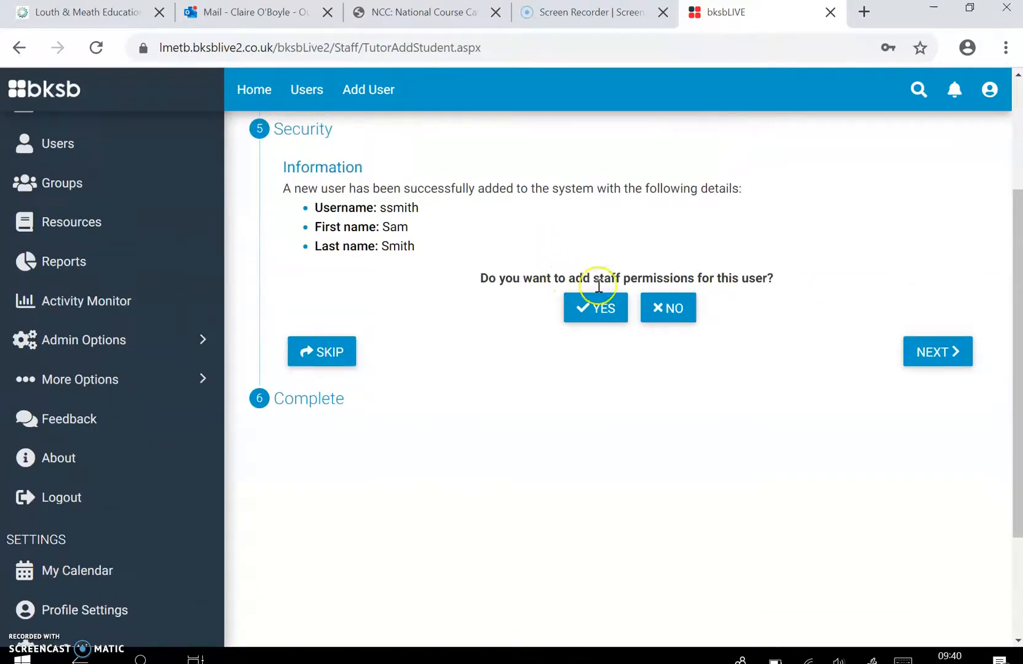
{"action": "left_click", "coordinate": [679, 310]}
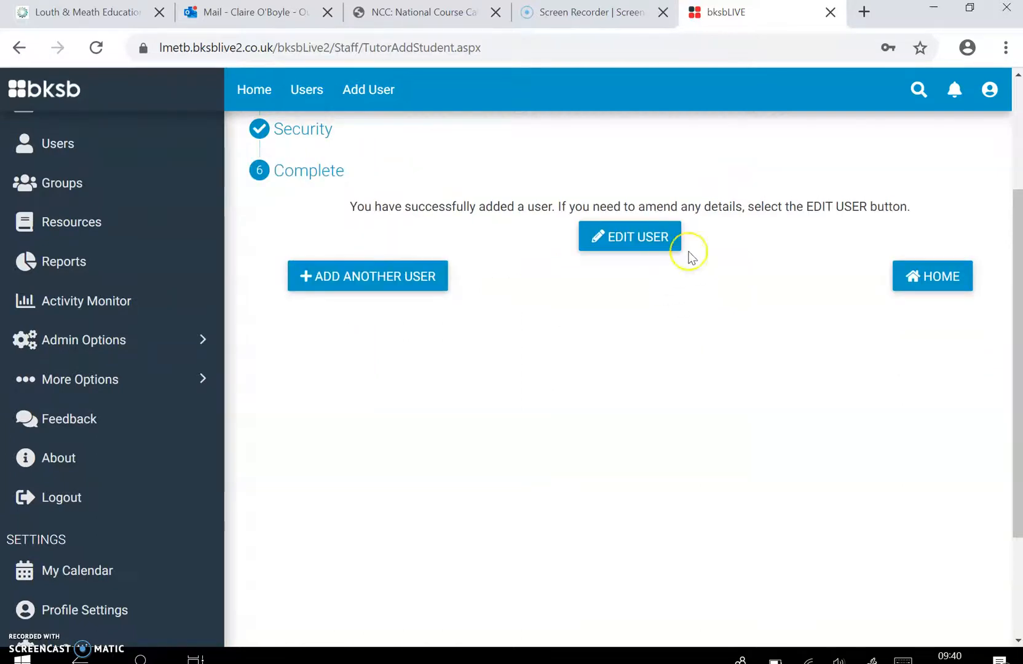
{"action": "scroll", "coordinate": [850, 236], "scroll_direction": "up", "scroll_amount": 2}
{"action": "scroll", "coordinate": [879, 431], "scroll_direction": "up", "scroll_amount": 1}
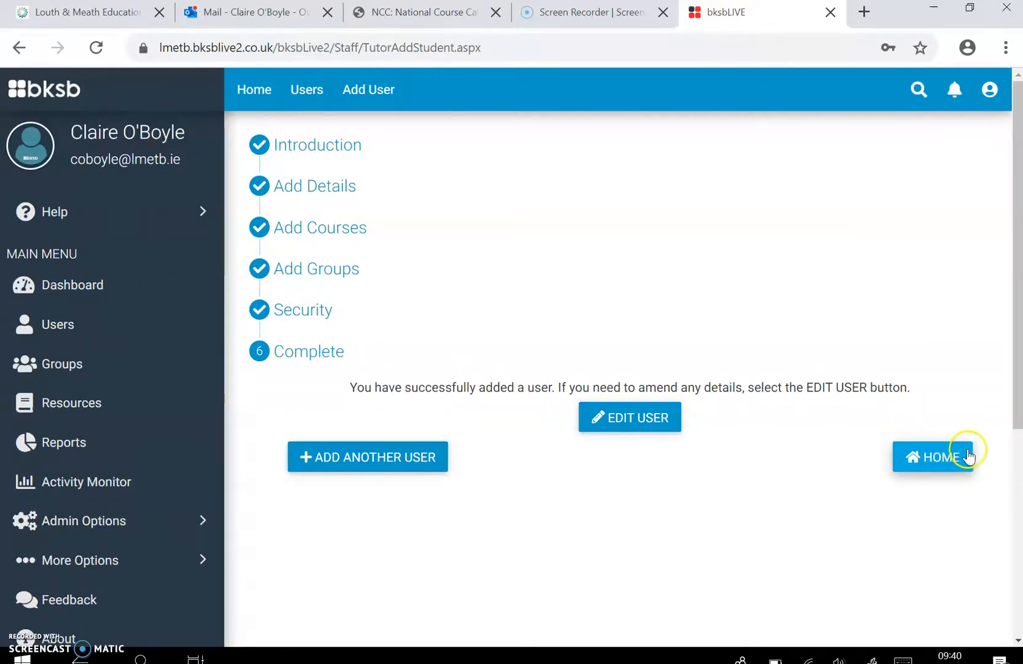
{"action": "left_click", "coordinate": [944, 460]}
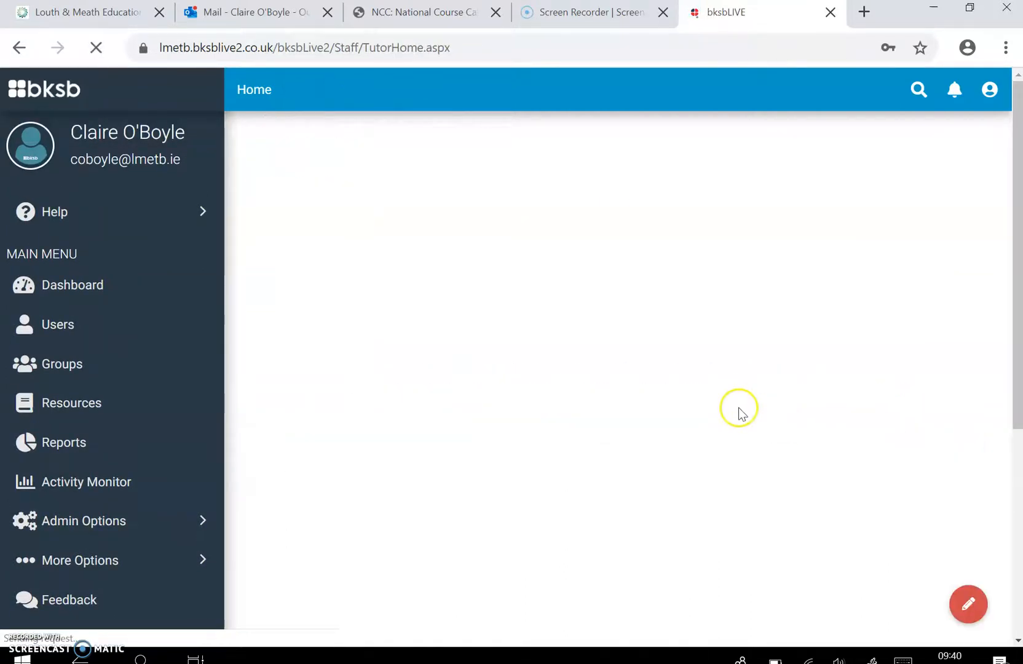
Step: Start adding a second user from the home page and submit that student's username
{"action": "left_click", "coordinate": [893, 172]}
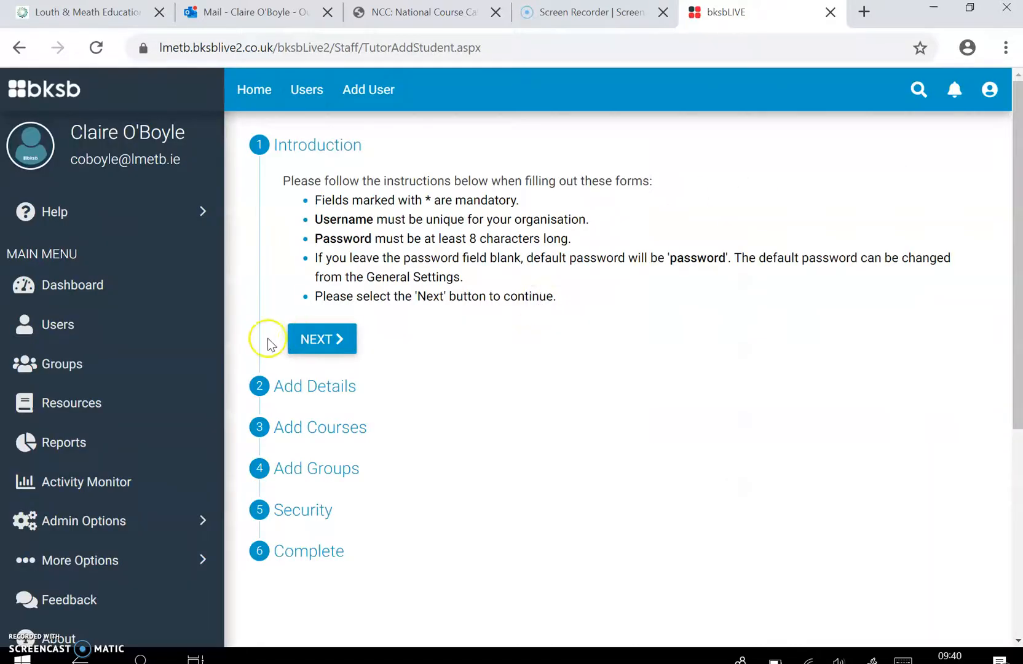
{"action": "left_click", "coordinate": [327, 340]}
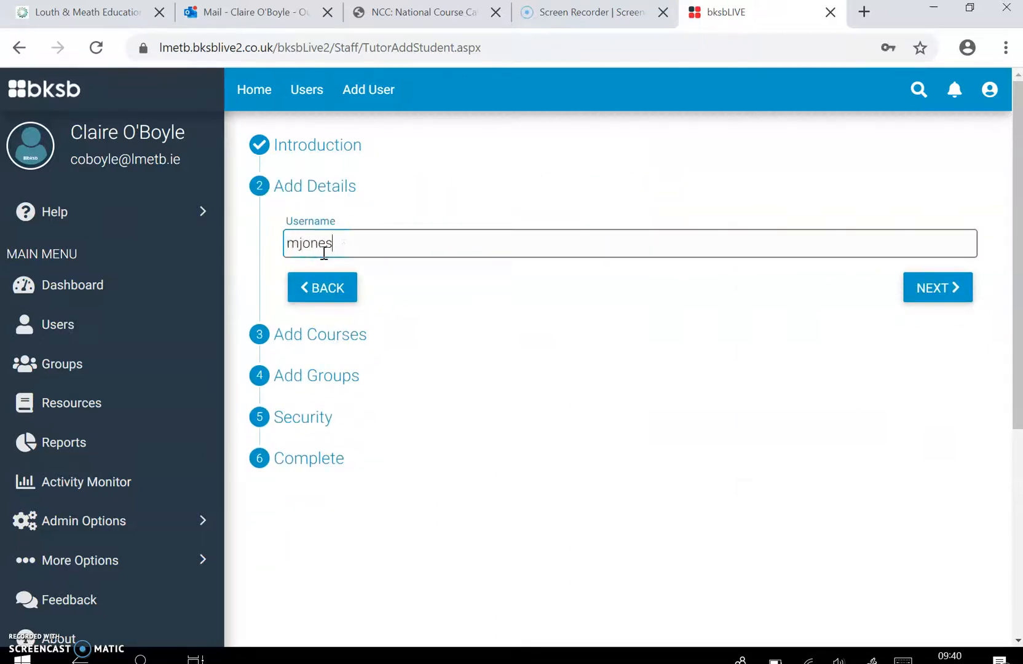
{"action": "left_click", "coordinate": [938, 288]}
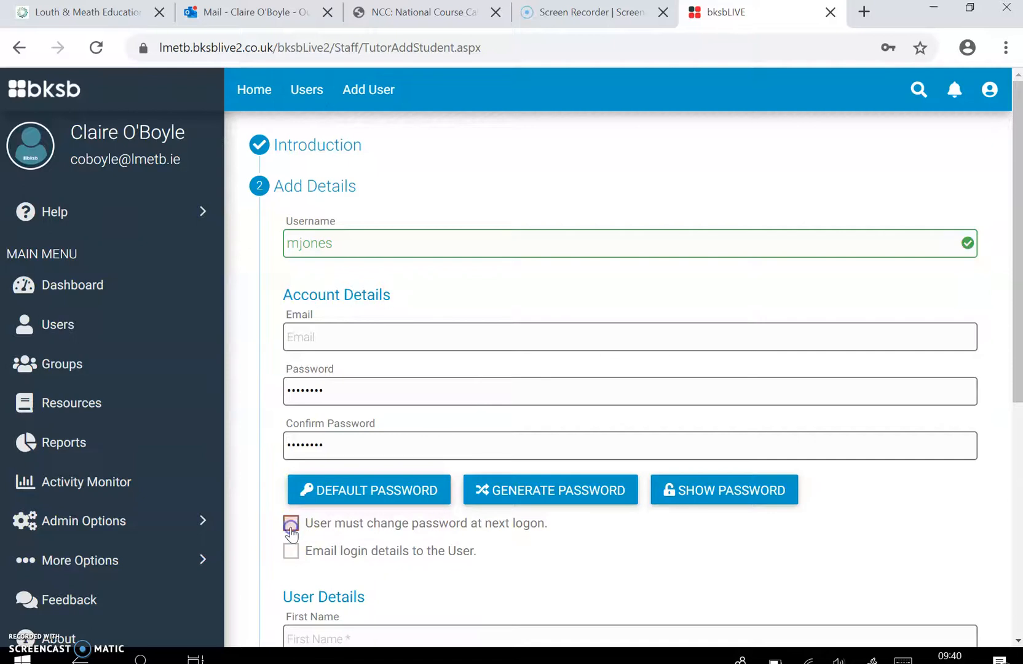
Step: Leave the password change at next logon unrequired, fill in the second student's first and last name, and continue to course enrolment
{"action": "scroll", "coordinate": [795, 385], "scroll_direction": "down", "scroll_amount": 3}
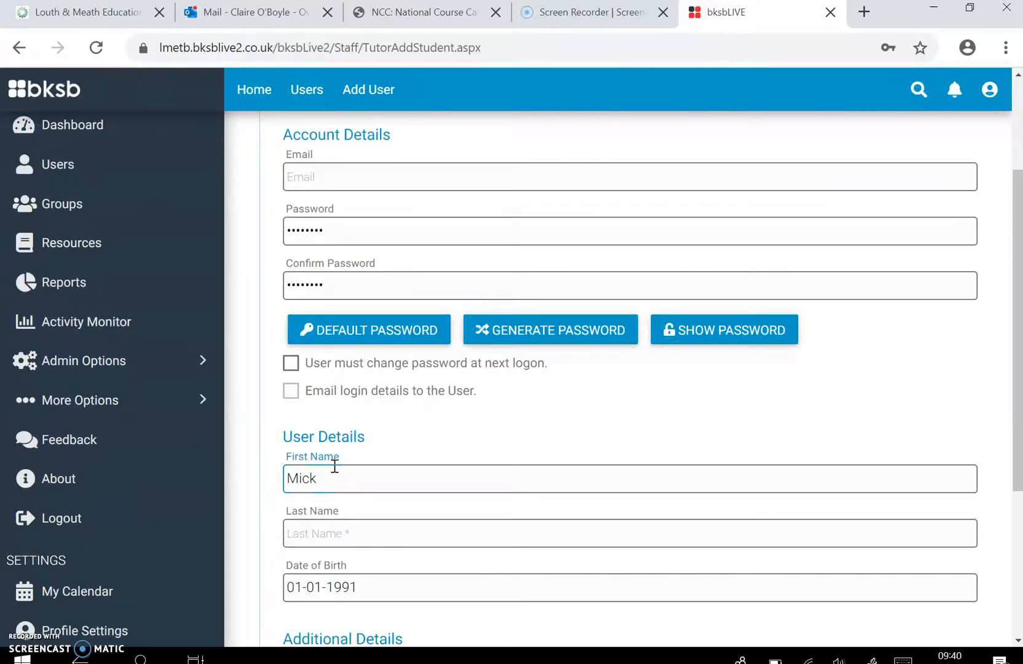
{"action": "left_click", "coordinate": [307, 534]}
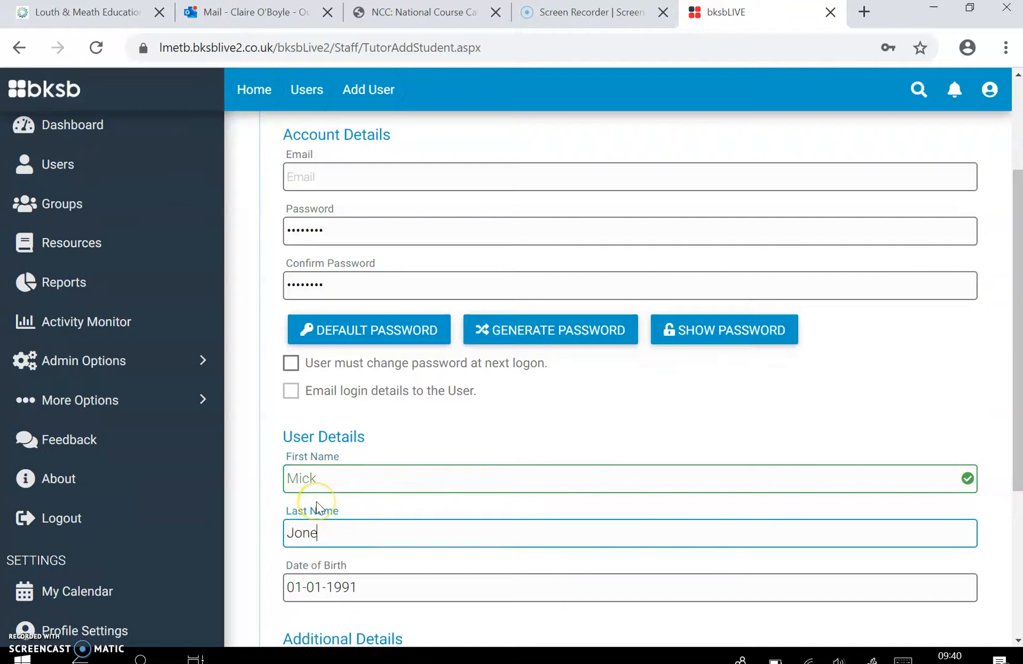
{"action": "scroll", "coordinate": [870, 509], "scroll_direction": "down", "scroll_amount": 5}
{"action": "scroll", "coordinate": [870, 494], "scroll_direction": "down", "scroll_amount": 1}
{"action": "left_click", "coordinate": [933, 435]}
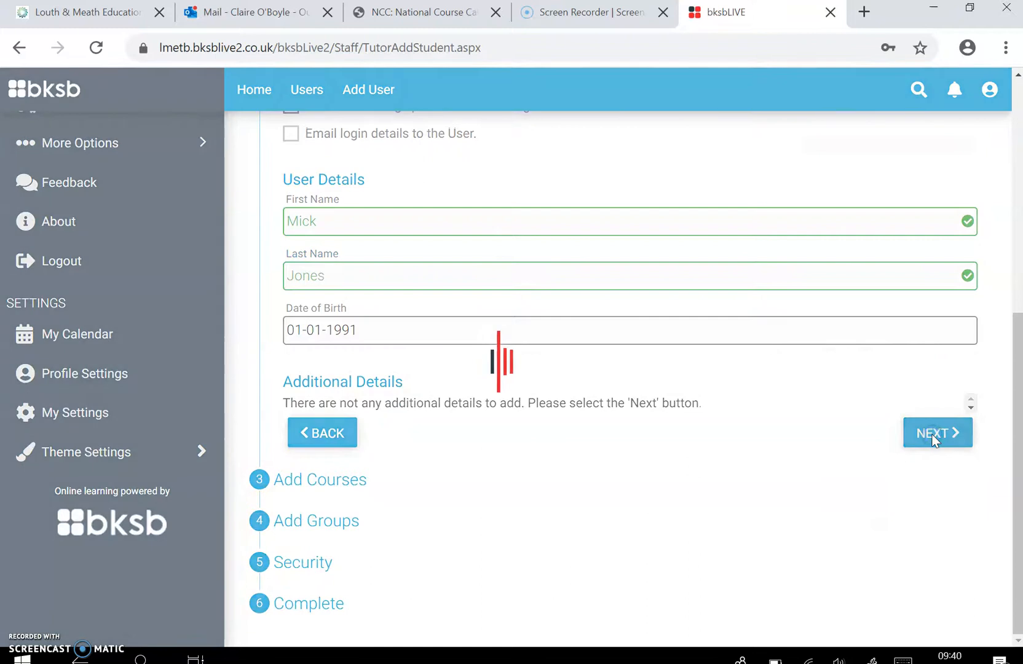
Step: Switch off the Database, Combined ICT, Email and File Management courses for the second student
{"action": "scroll", "coordinate": [933, 413], "scroll_direction": "up", "scroll_amount": 4}
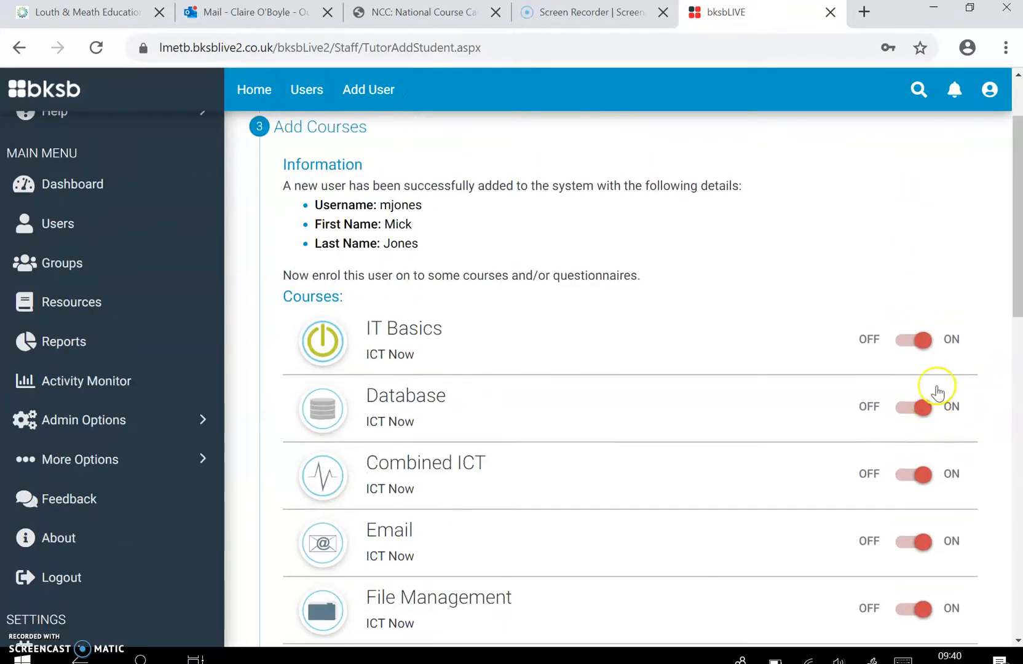
{"action": "left_click", "coordinate": [923, 406]}
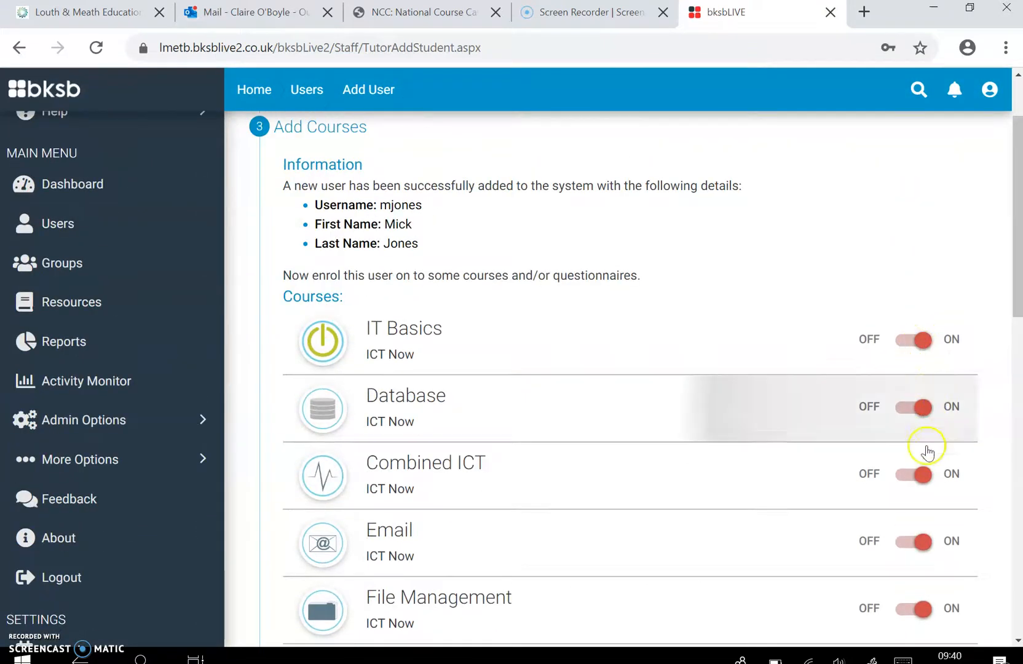
{"action": "left_click", "coordinate": [921, 474]}
{"action": "left_click", "coordinate": [921, 541]}
{"action": "left_click", "coordinate": [925, 608]}
Step: Switch off Health, Safety and Security, Images, Presentation, Spreadsheets and Internet for the second student
{"action": "scroll", "coordinate": [914, 467], "scroll_direction": "down", "scroll_amount": 4}
{"action": "left_click", "coordinate": [921, 438]}
{"action": "left_click", "coordinate": [923, 503]}
{"action": "left_click", "coordinate": [918, 572]}
{"action": "scroll", "coordinate": [925, 605], "scroll_direction": "down", "scroll_amount": 4}
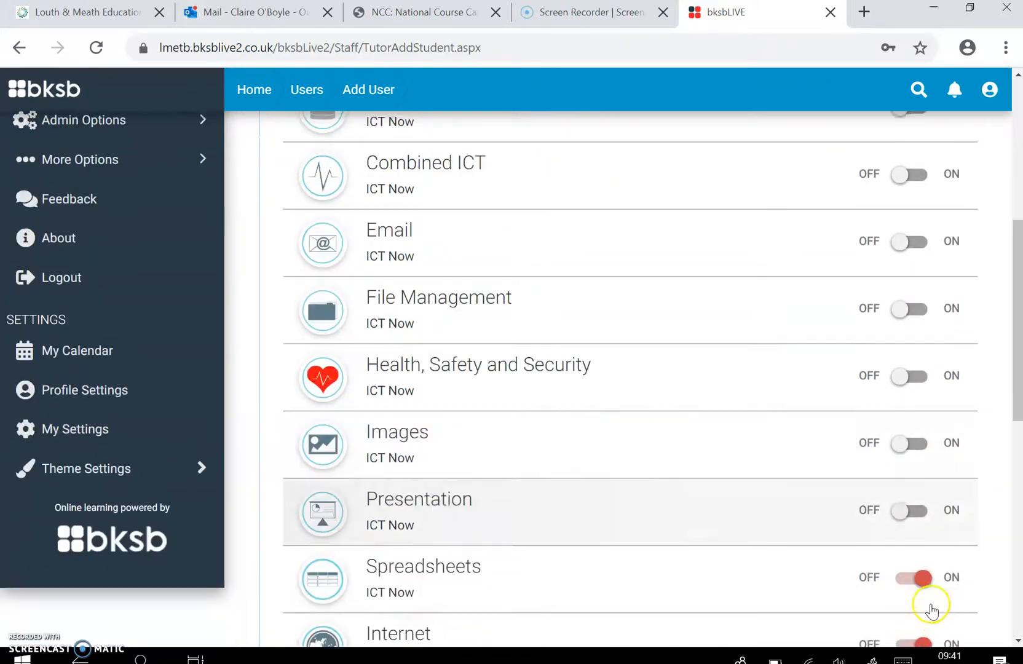
{"action": "left_click", "coordinate": [926, 407]}
{"action": "left_click", "coordinate": [924, 466]}
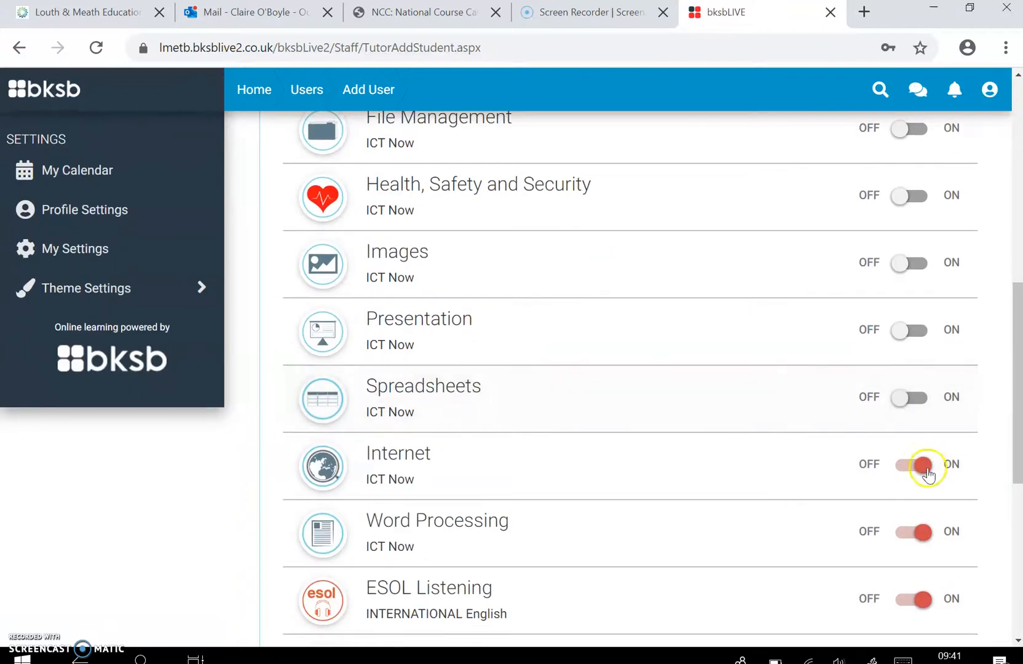
Step: Switch off the ESOL Listening, Reading and Writing, English (ROI) and Maths (ROI) courses for the second student and continue to group assignment
{"action": "left_click", "coordinate": [926, 600]}
{"action": "scroll", "coordinate": [929, 572], "scroll_direction": "down", "scroll_amount": 4}
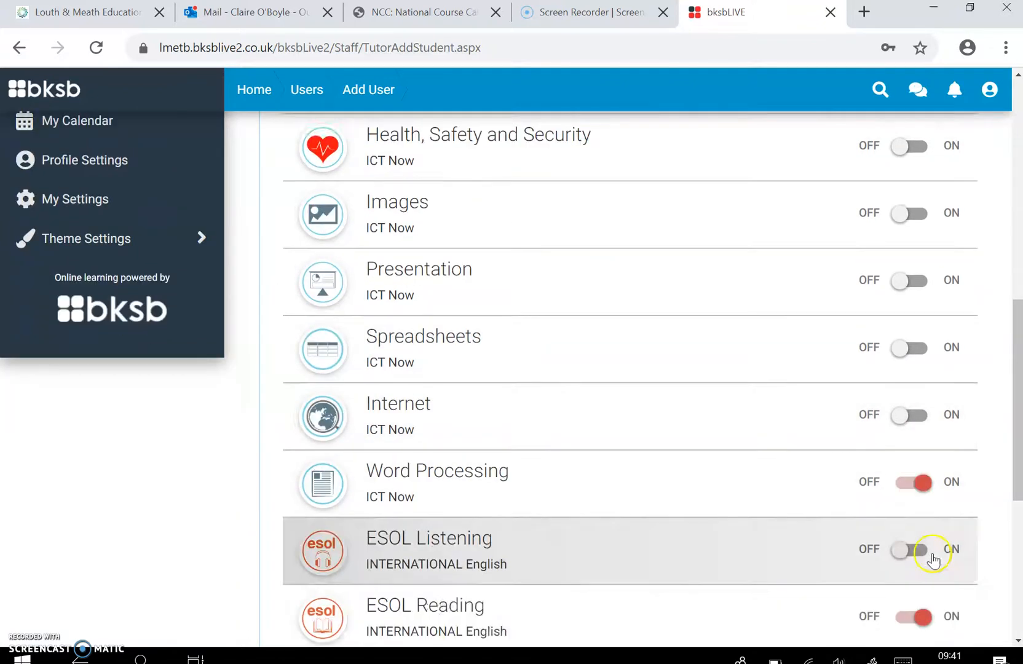
{"action": "left_click", "coordinate": [923, 434]}
{"action": "left_click", "coordinate": [924, 493]}
{"action": "left_click", "coordinate": [921, 561]}
{"action": "left_click", "coordinate": [916, 626]}
{"action": "scroll", "coordinate": [908, 529], "scroll_direction": "down", "scroll_amount": 3}
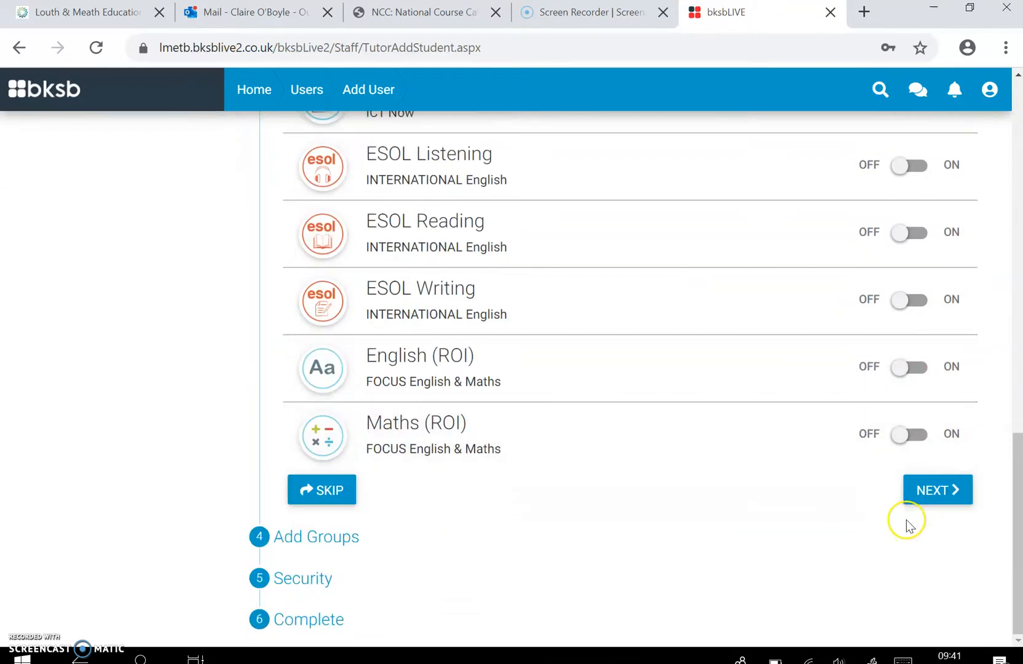
{"action": "left_click", "coordinate": [930, 491]}
Step: Limit the group list to My Groups, add the second student to the TestWPCOB group, and continue to the security settings
{"action": "scroll", "coordinate": [929, 496], "scroll_direction": "up", "scroll_amount": 3}
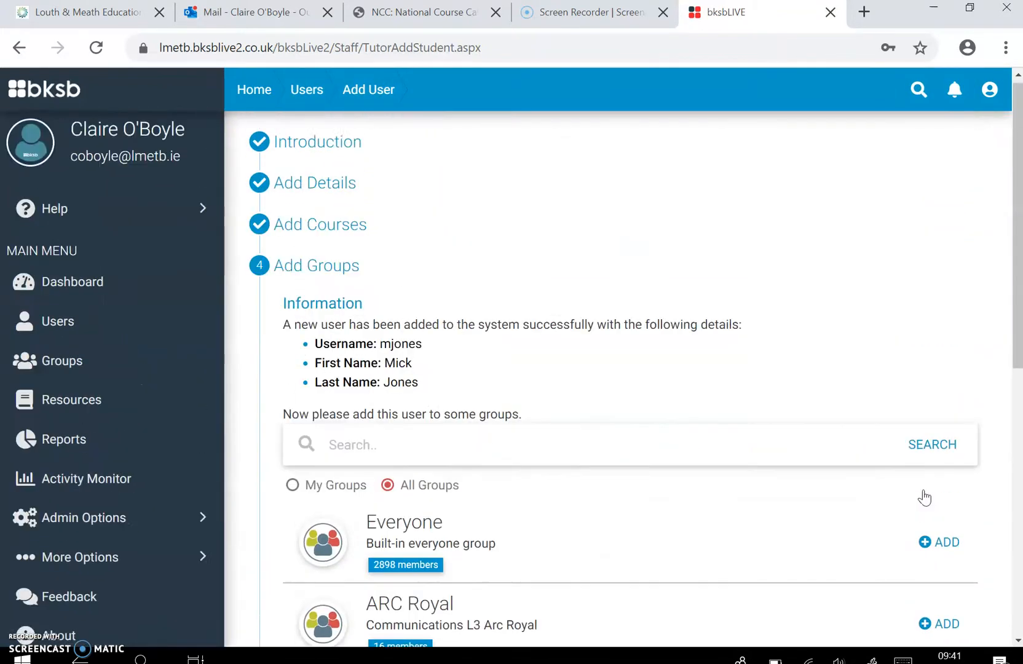
{"action": "left_click", "coordinate": [293, 489]}
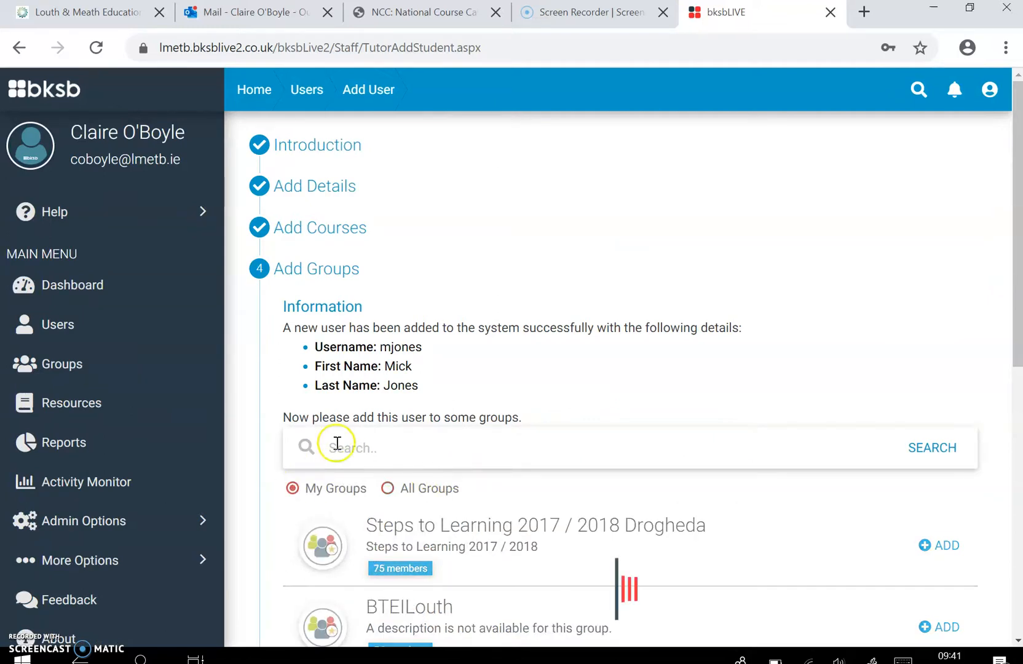
{"action": "scroll", "coordinate": [382, 446], "scroll_direction": "down", "scroll_amount": 8}
{"action": "left_click", "coordinate": [725, 401]}
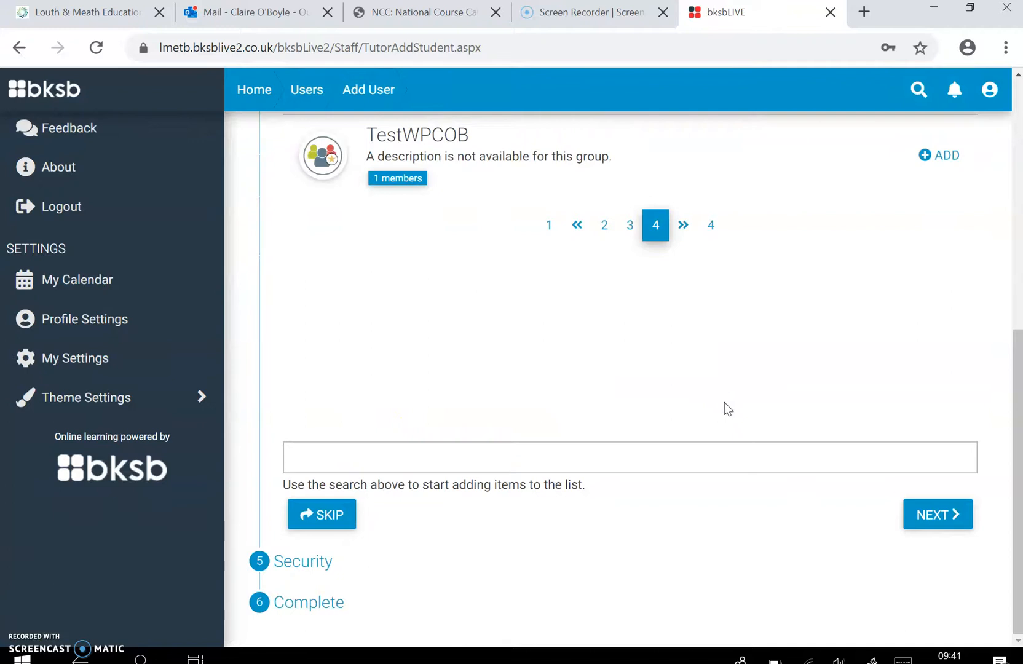
{"action": "left_click", "coordinate": [950, 156]}
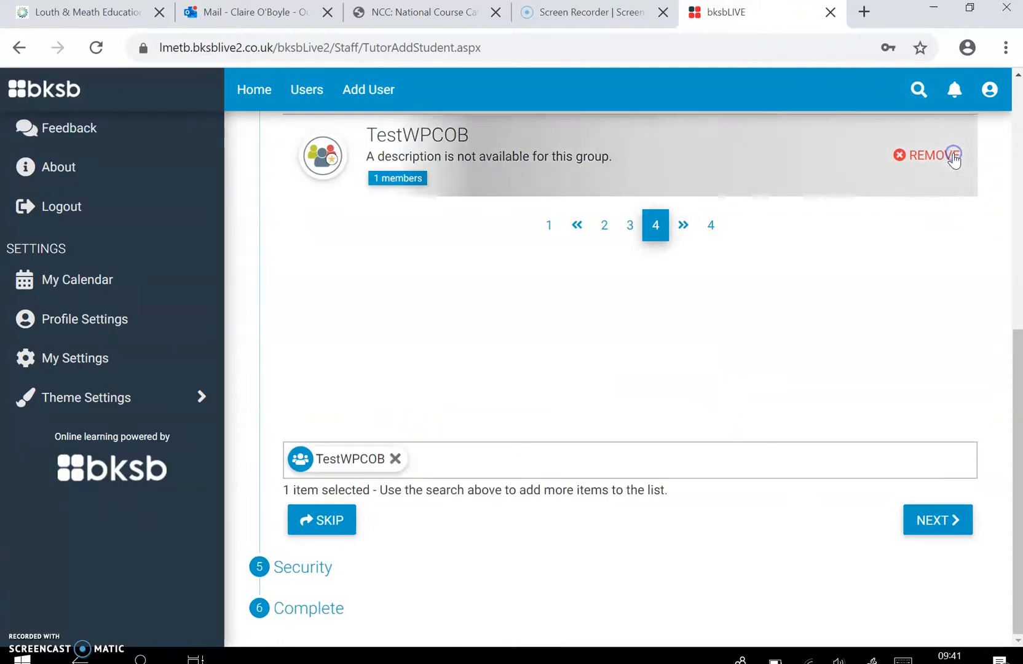
{"action": "left_click", "coordinate": [941, 515]}
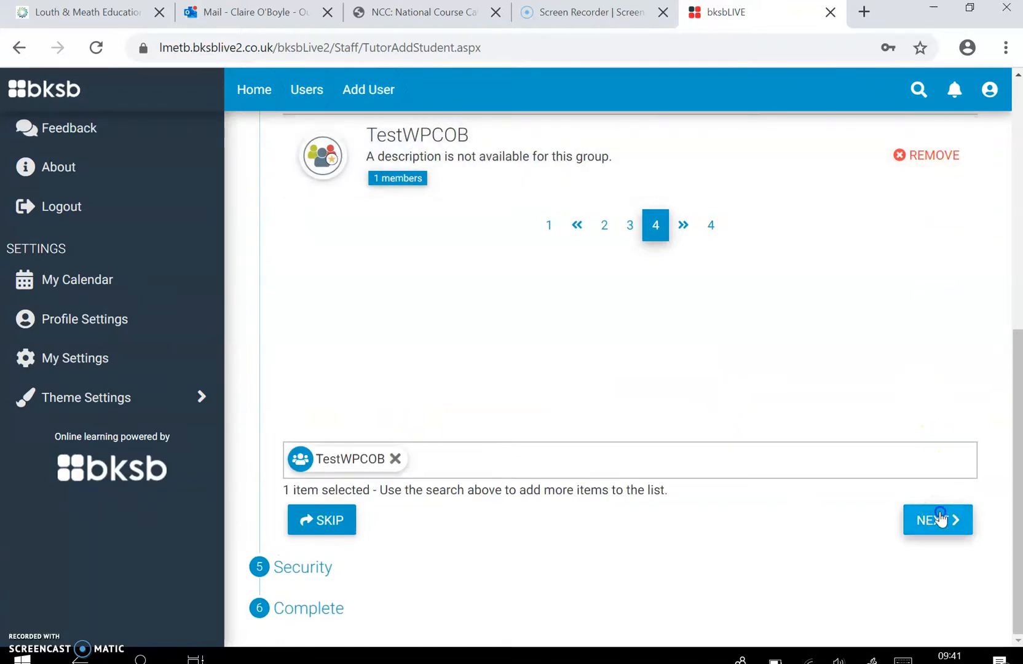
Step: Decline staff permissions for the second student, finish adding the user, and return to the home page
{"action": "scroll", "coordinate": [911, 452], "scroll_direction": "up", "scroll_amount": 1}
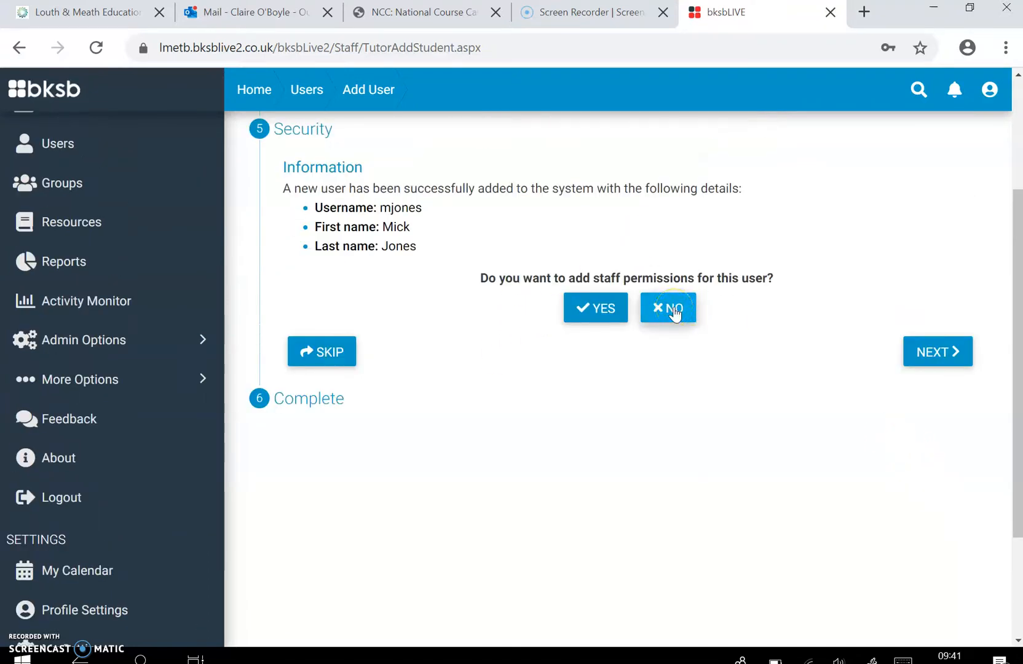
{"action": "left_click", "coordinate": [674, 310]}
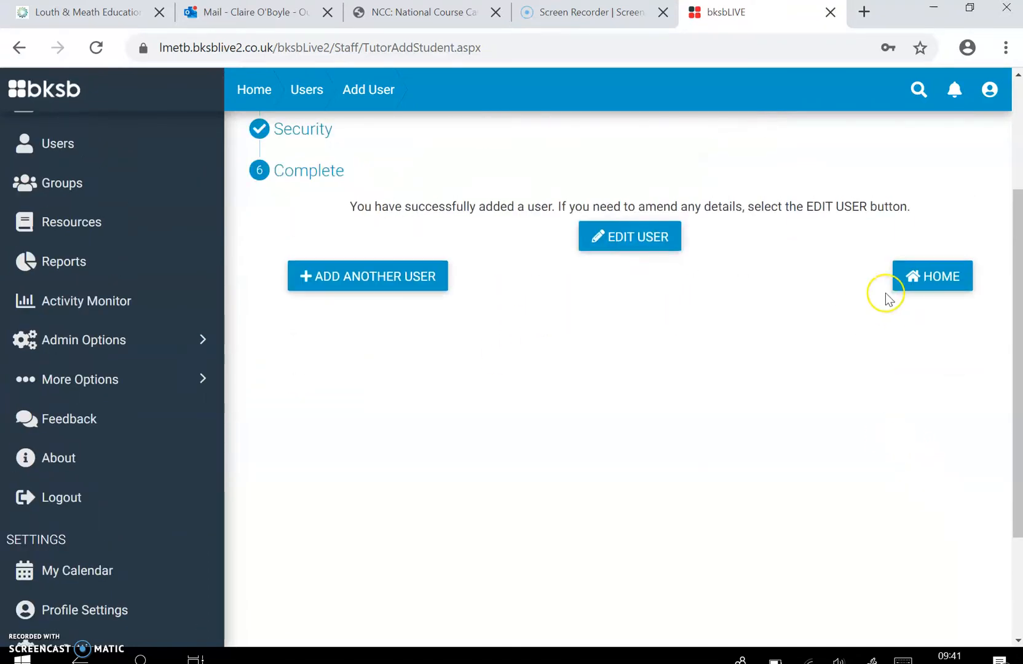
{"action": "left_click", "coordinate": [940, 281]}
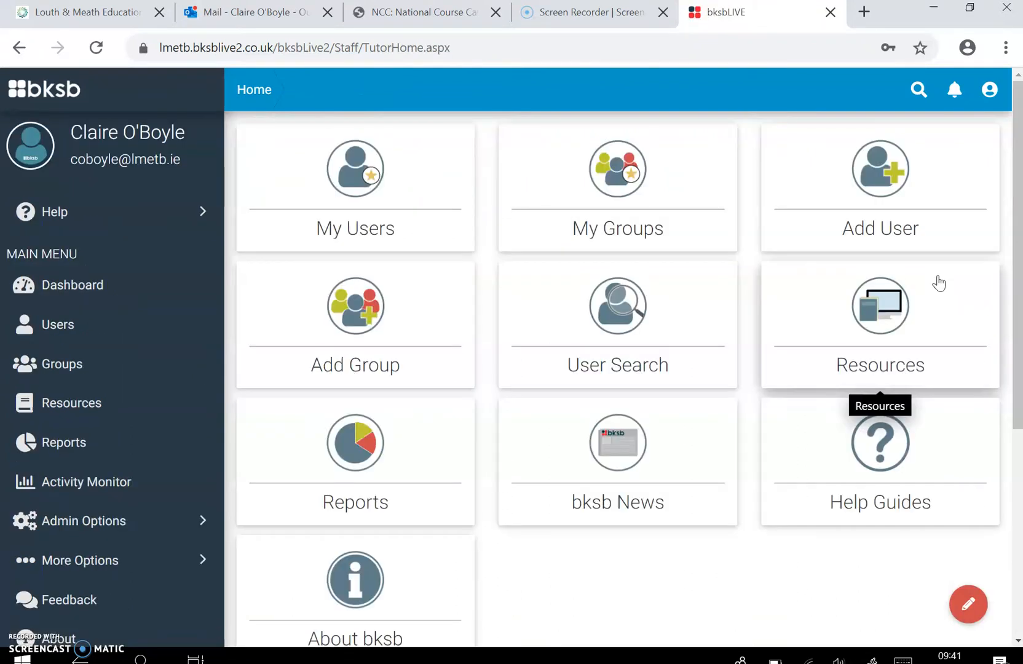
Step: Open the list of own groups and check the number of members in the TestWPCOB group
{"action": "left_click", "coordinate": [614, 180]}
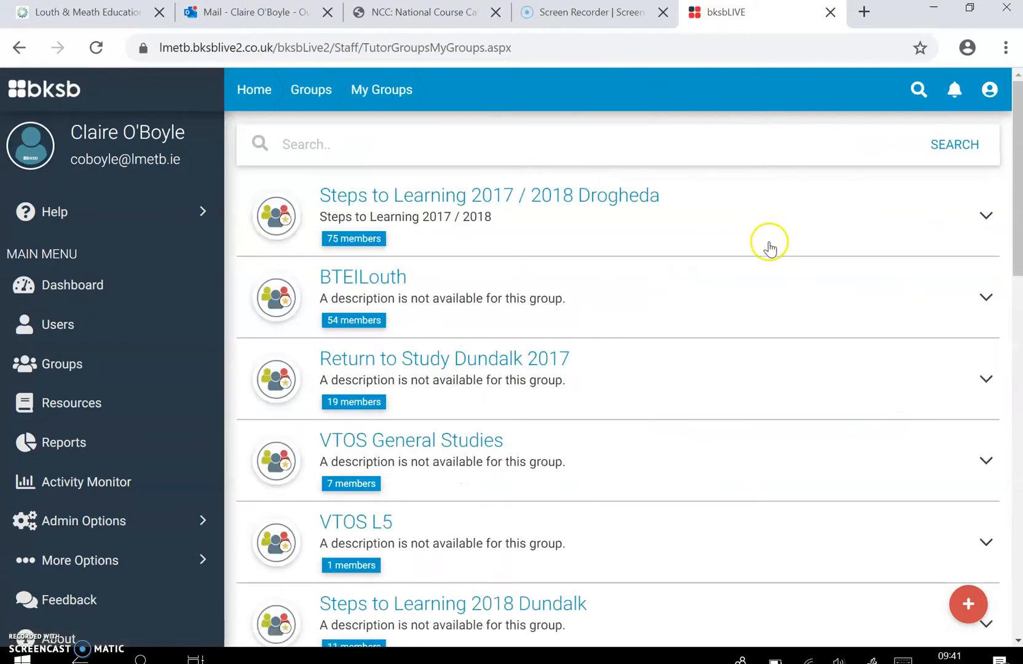
{"action": "scroll", "coordinate": [769, 245], "scroll_direction": "down", "scroll_amount": 5}
{"action": "scroll", "coordinate": [770, 245], "scroll_direction": "down", "scroll_amount": 10}
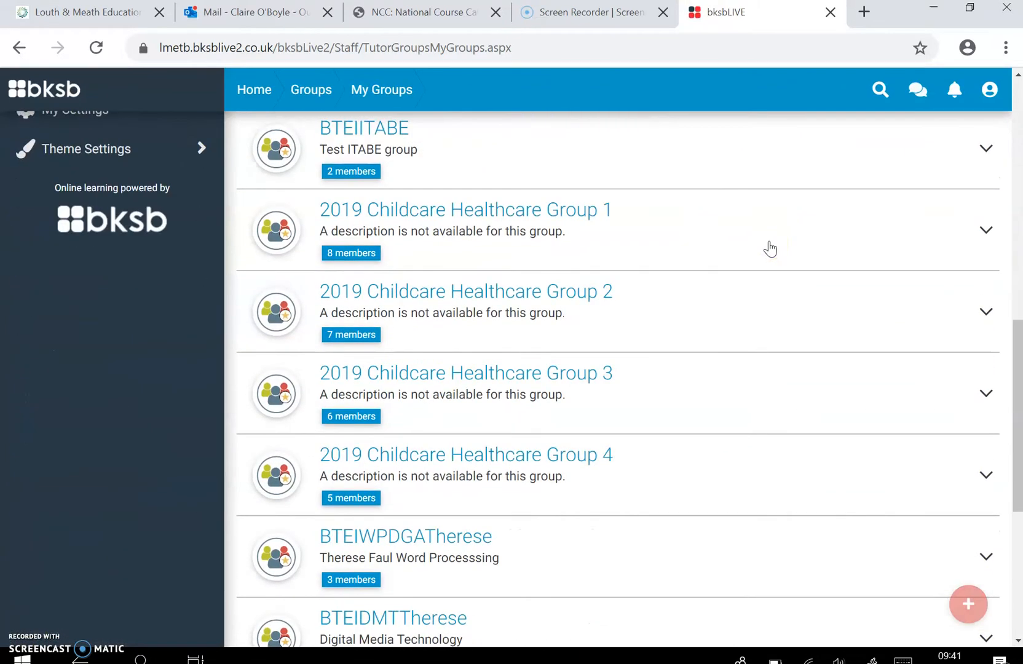
{"action": "left_click", "coordinate": [364, 508]}
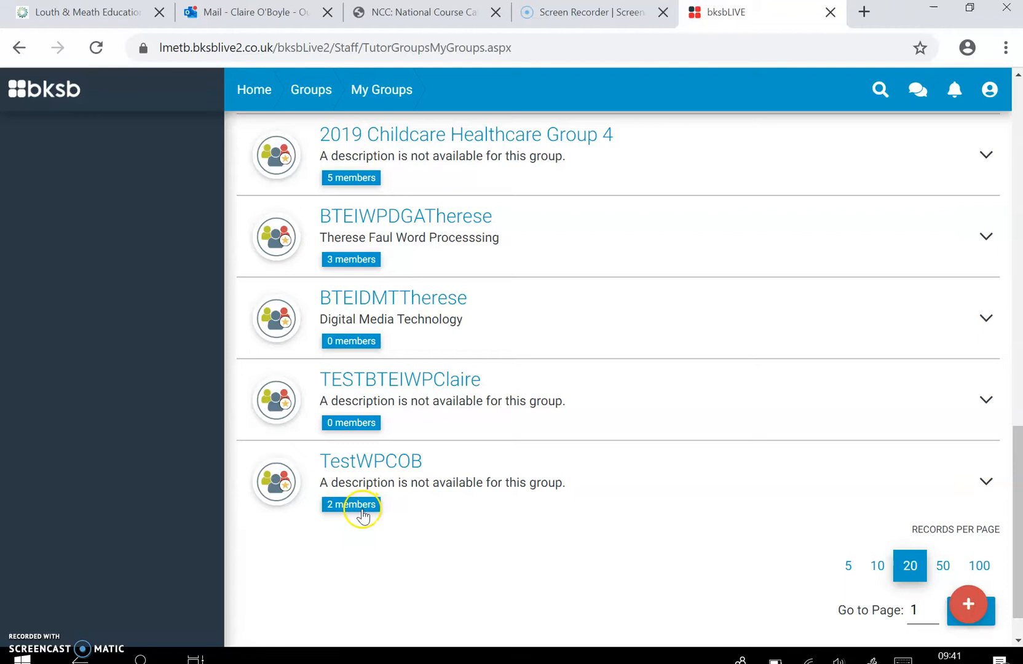
{"action": "scroll", "coordinate": [786, 493], "scroll_direction": "up", "scroll_amount": 15}
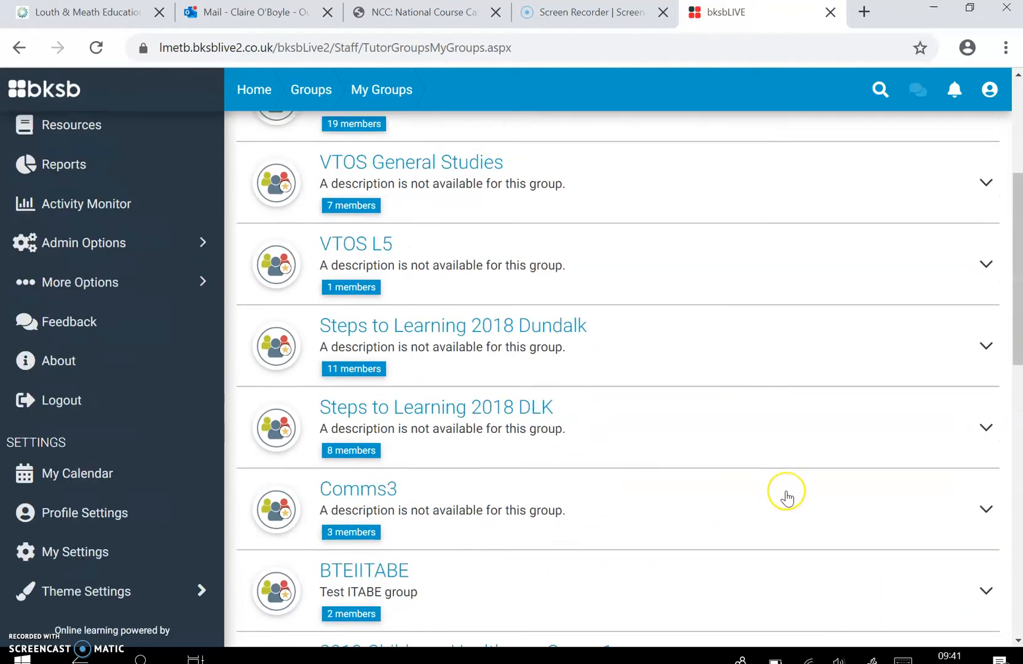